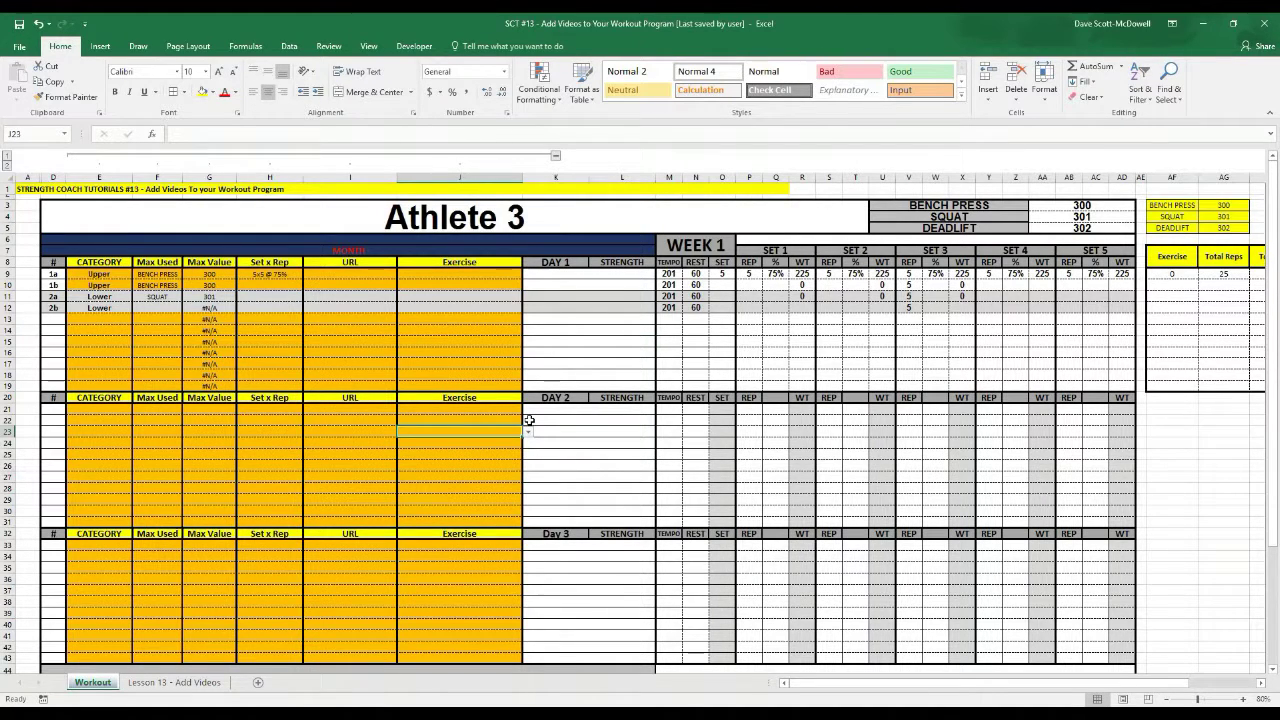
# Insert a blank column between the Upper and Lower exercise tables on the Lesson 13 - Add Videos sheet.
pyautogui.click(427, 478)
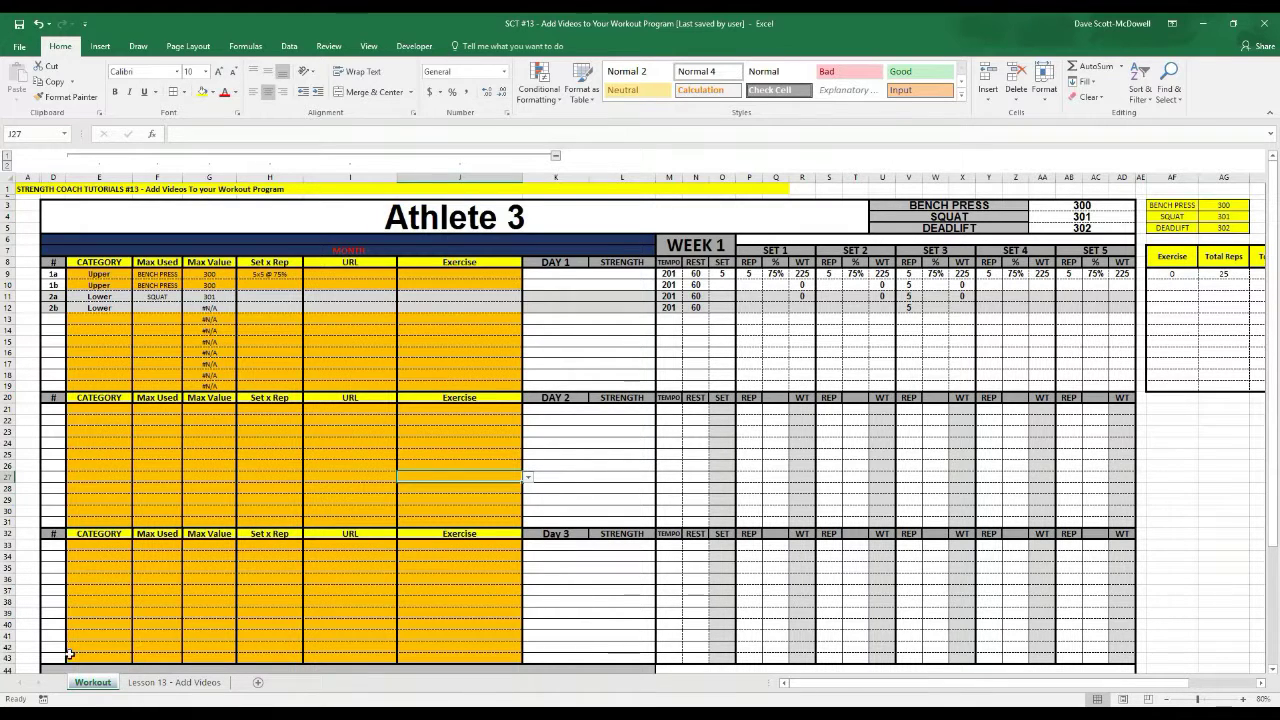
pyautogui.click(155, 682)
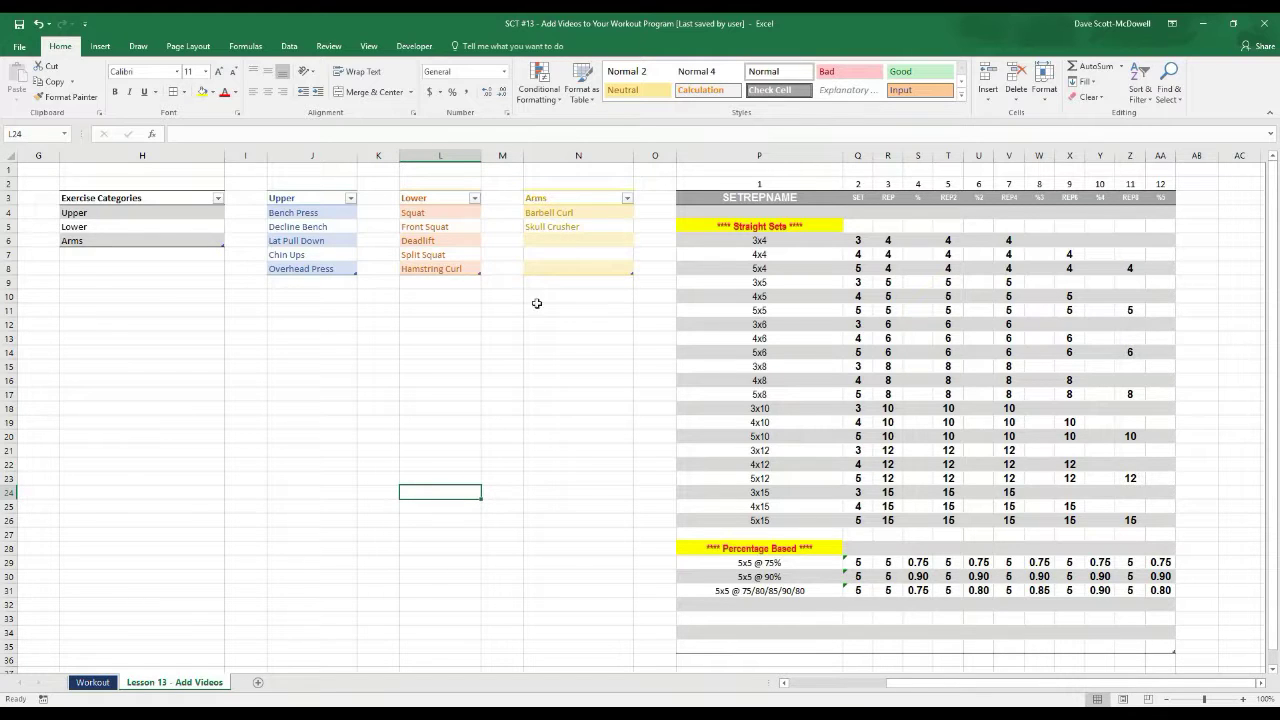
pyautogui.click(519, 340)
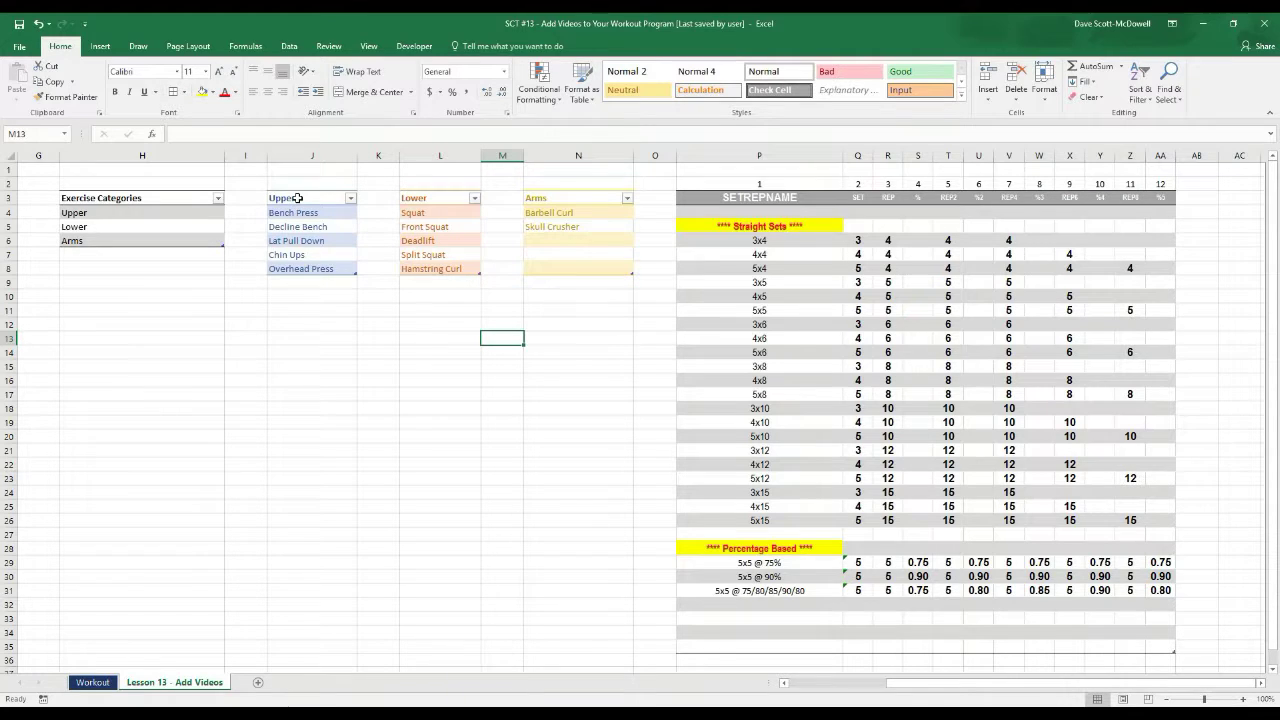
pyautogui.click(373, 157)
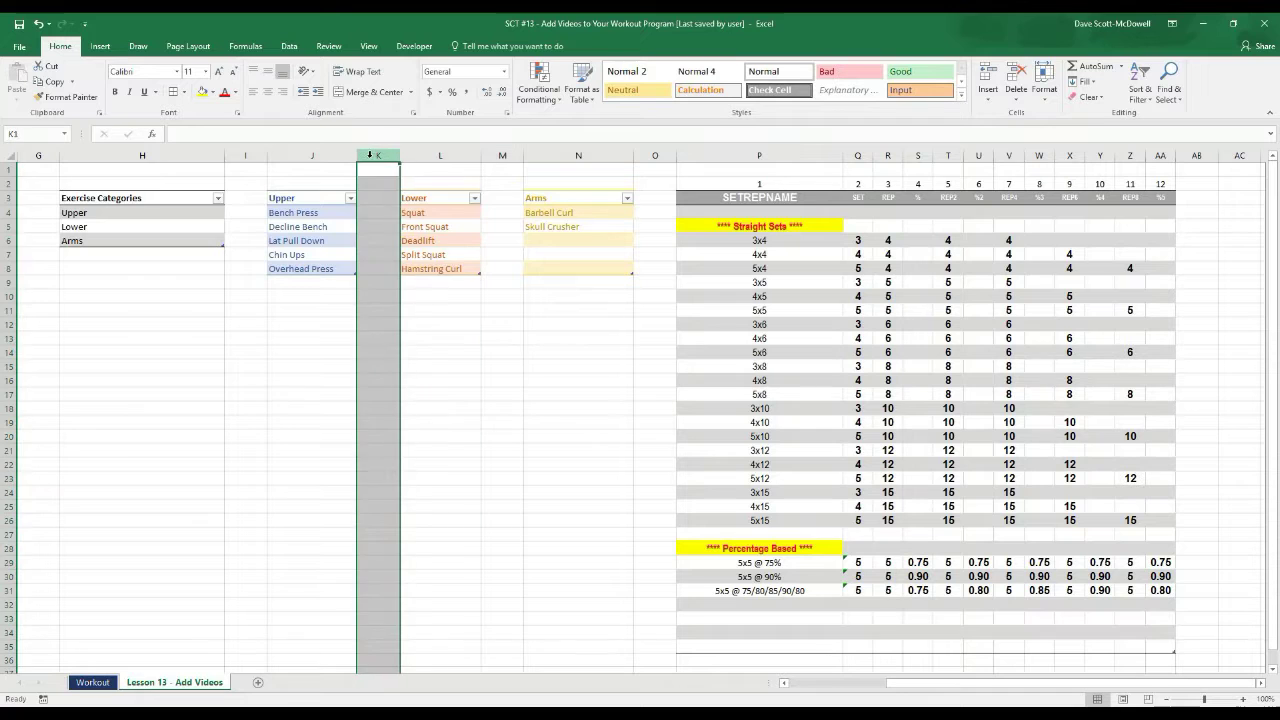
pyautogui.rightClick(373, 158)
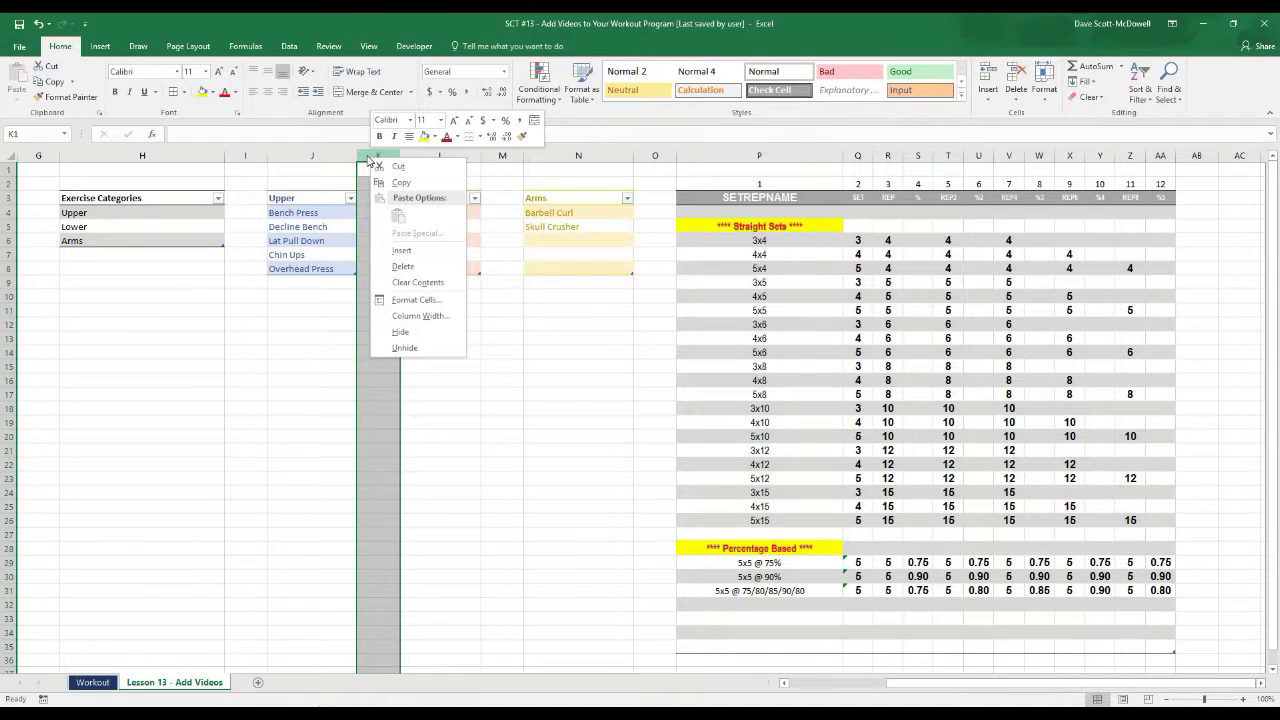
pyautogui.click(398, 251)
pyautogui.click(482, 394)
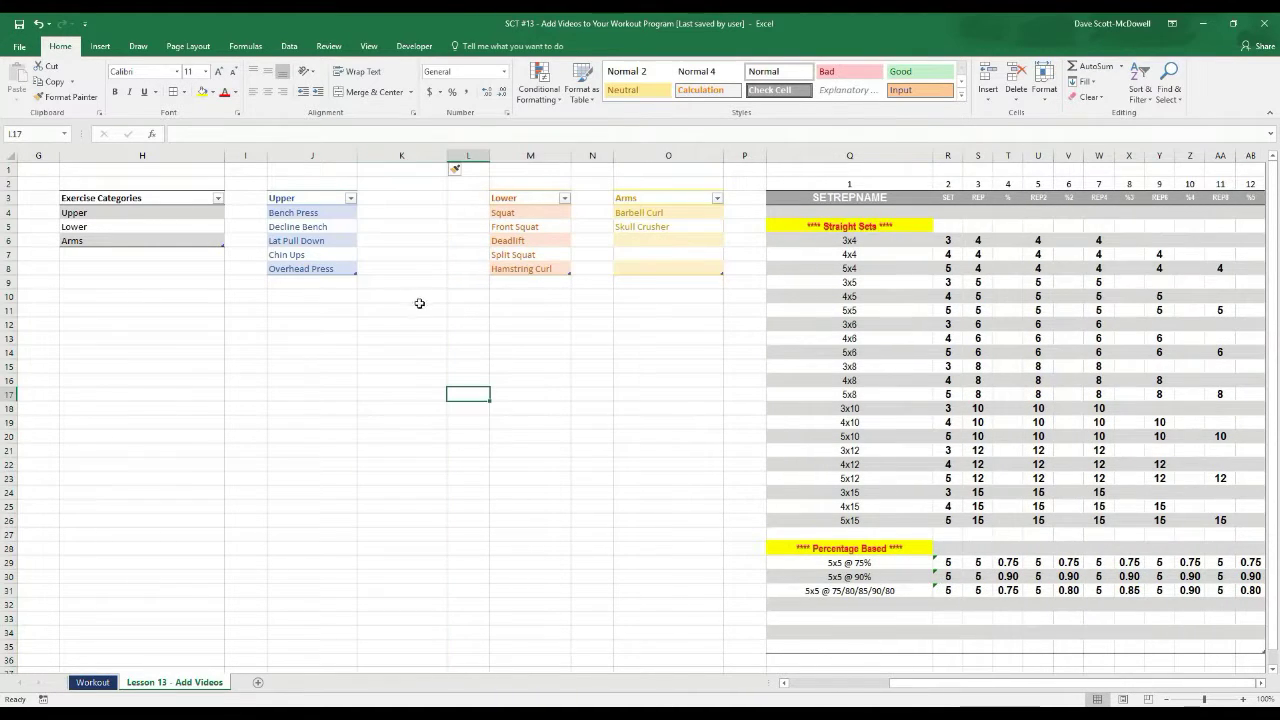
# Extend the Upper exercise table with a second column headed URL in cell K3.
pyautogui.click(380, 201)
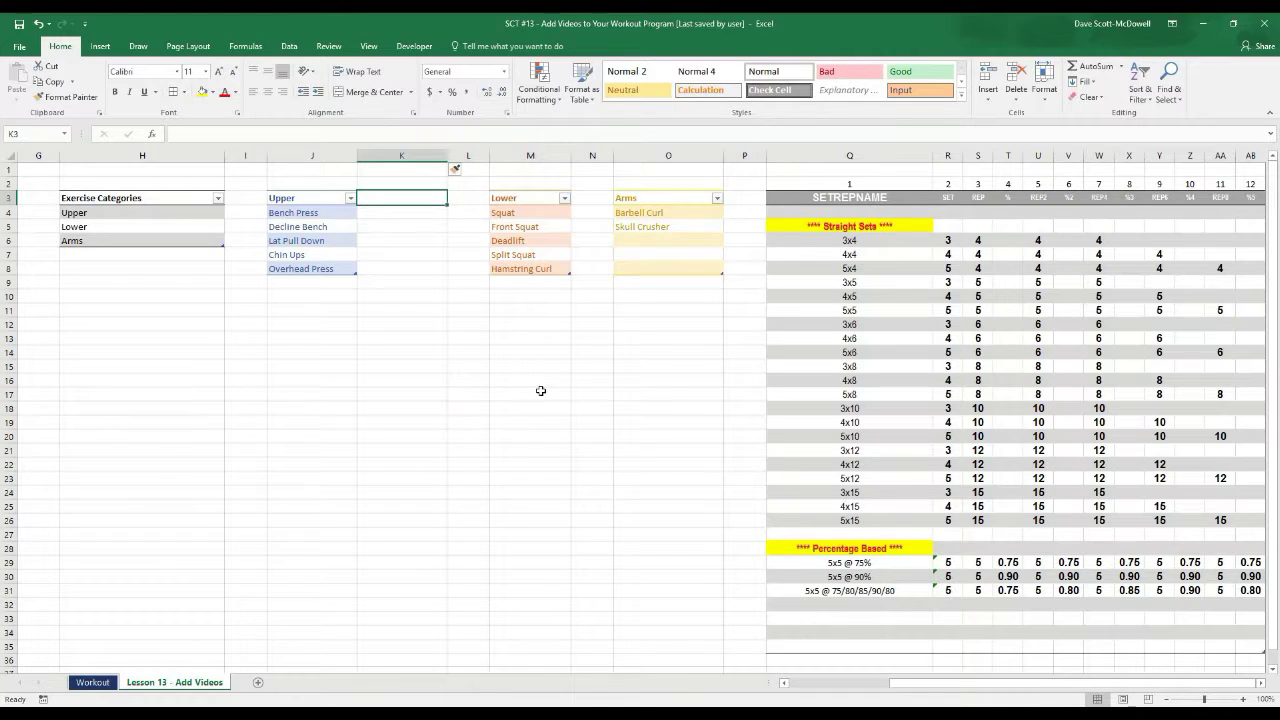
pyautogui.write('URL')
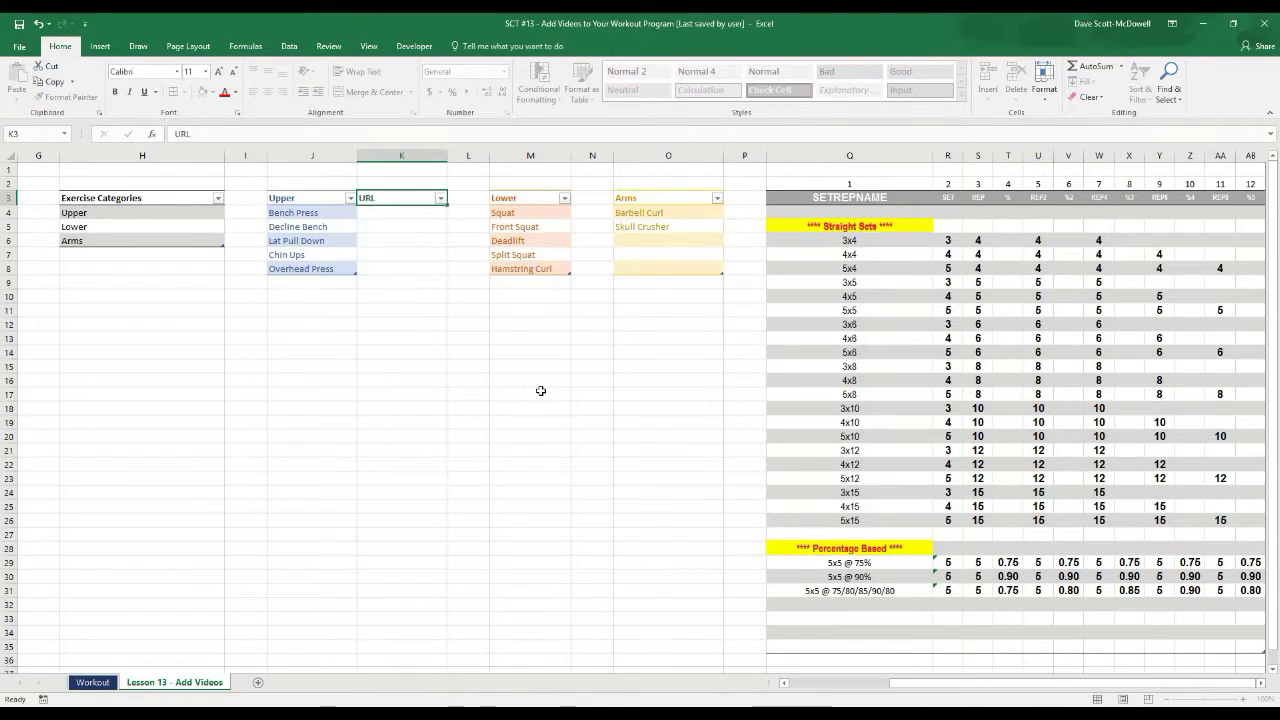
pyautogui.press('Return')
pyautogui.click(430, 348)
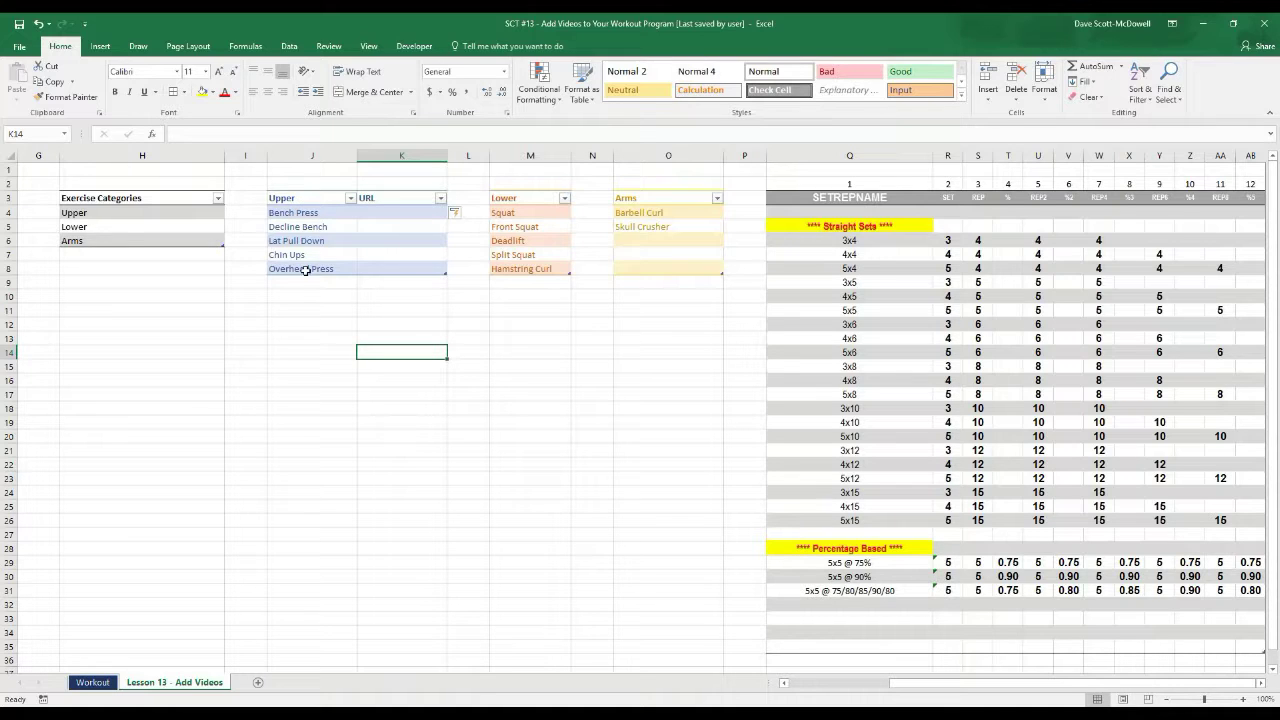
pyautogui.click(438, 380)
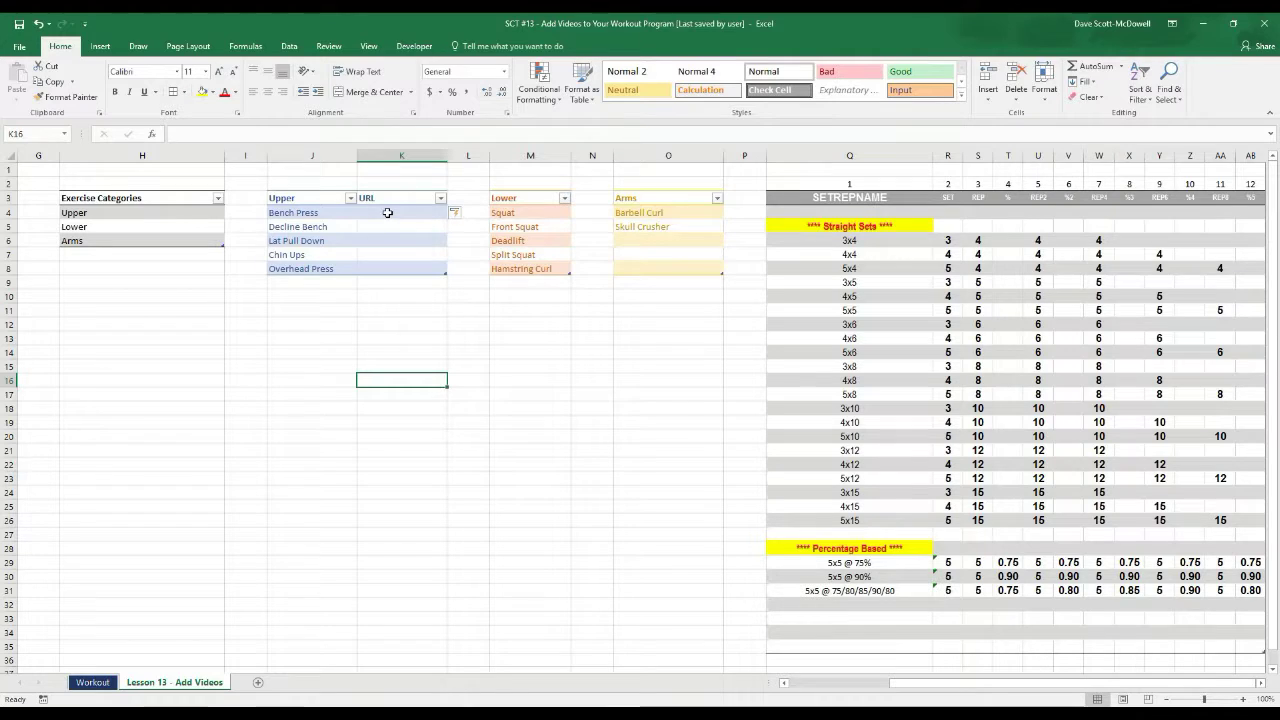
pyautogui.click(381, 201)
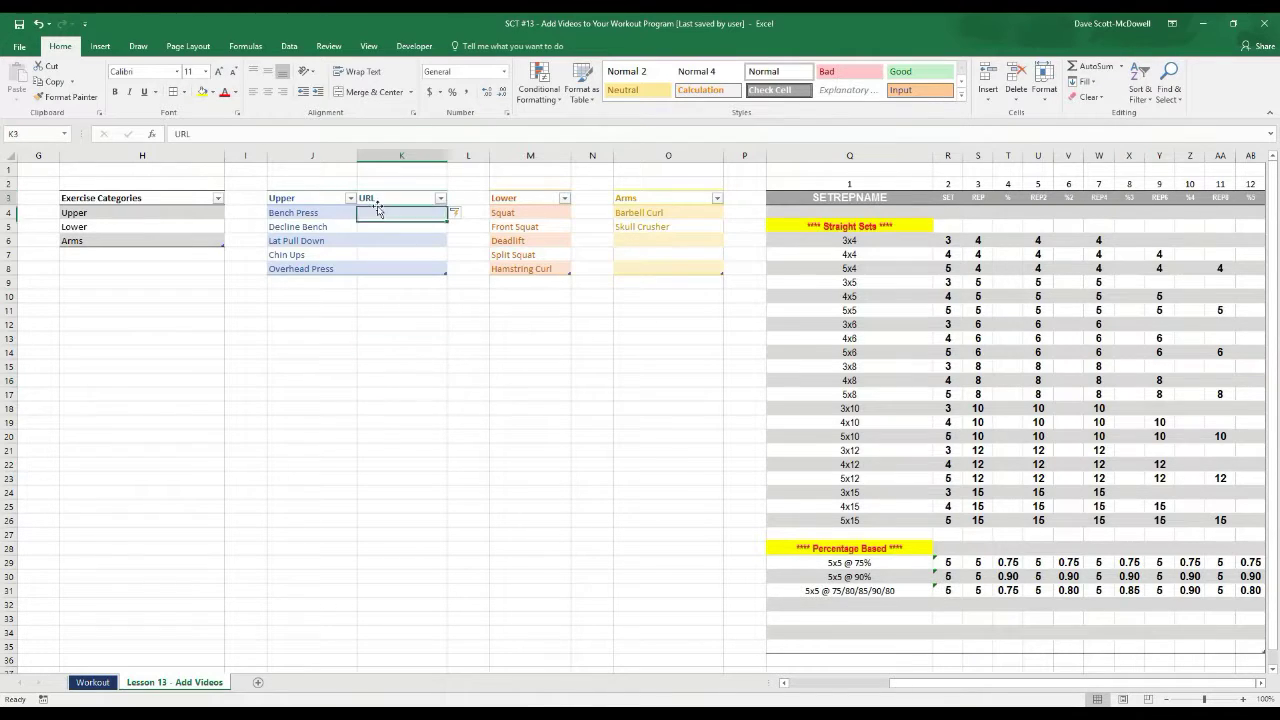
pyautogui.click(400, 222)
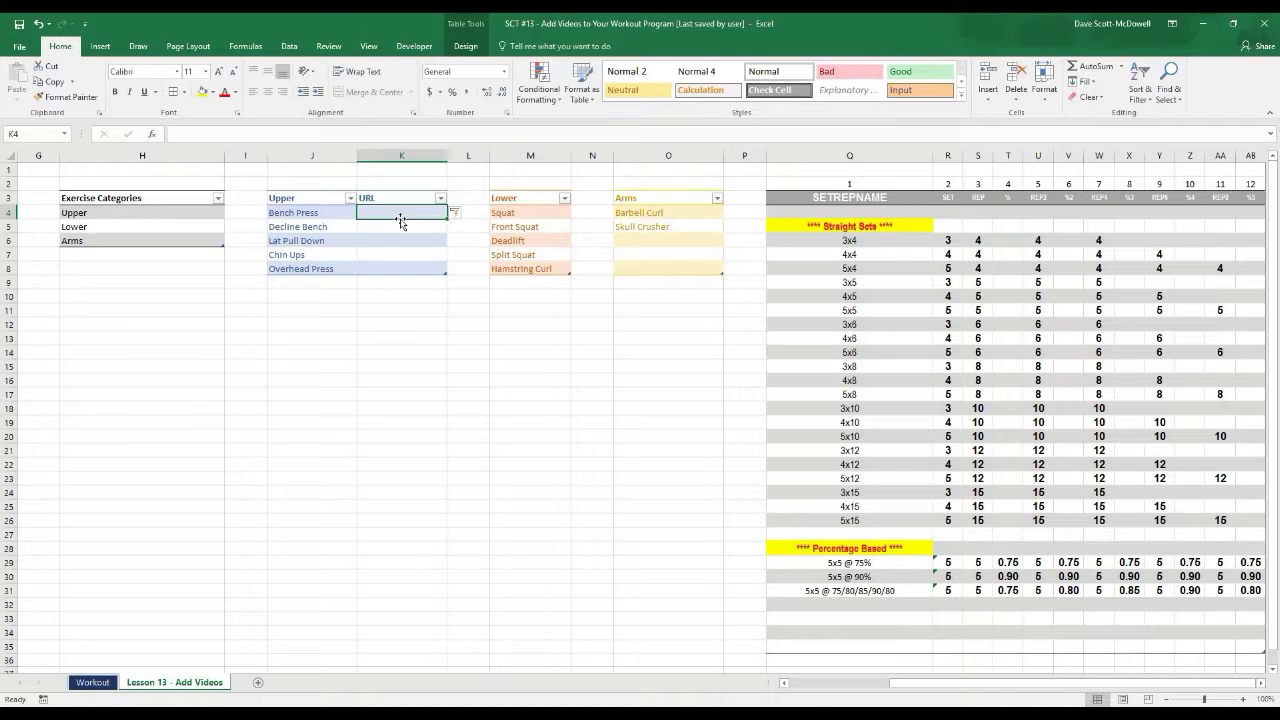
pyautogui.write('http:')
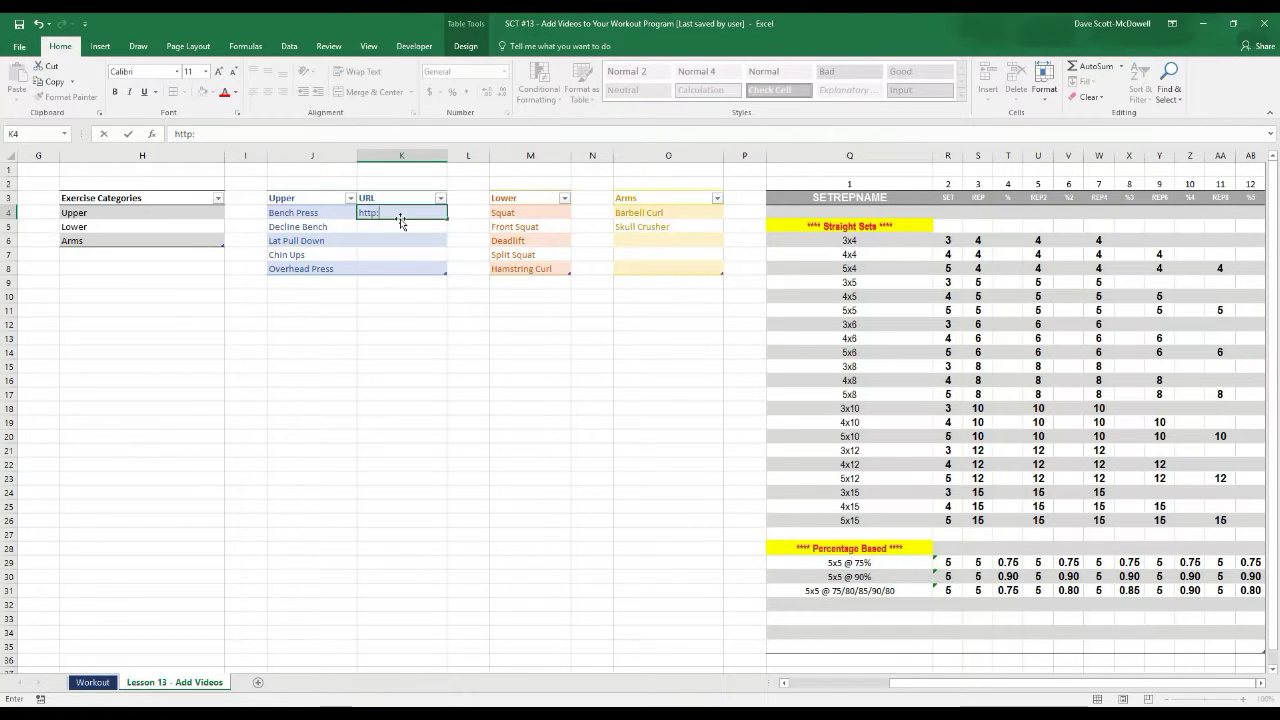
pyautogui.write('//www.dsmstrength.com')
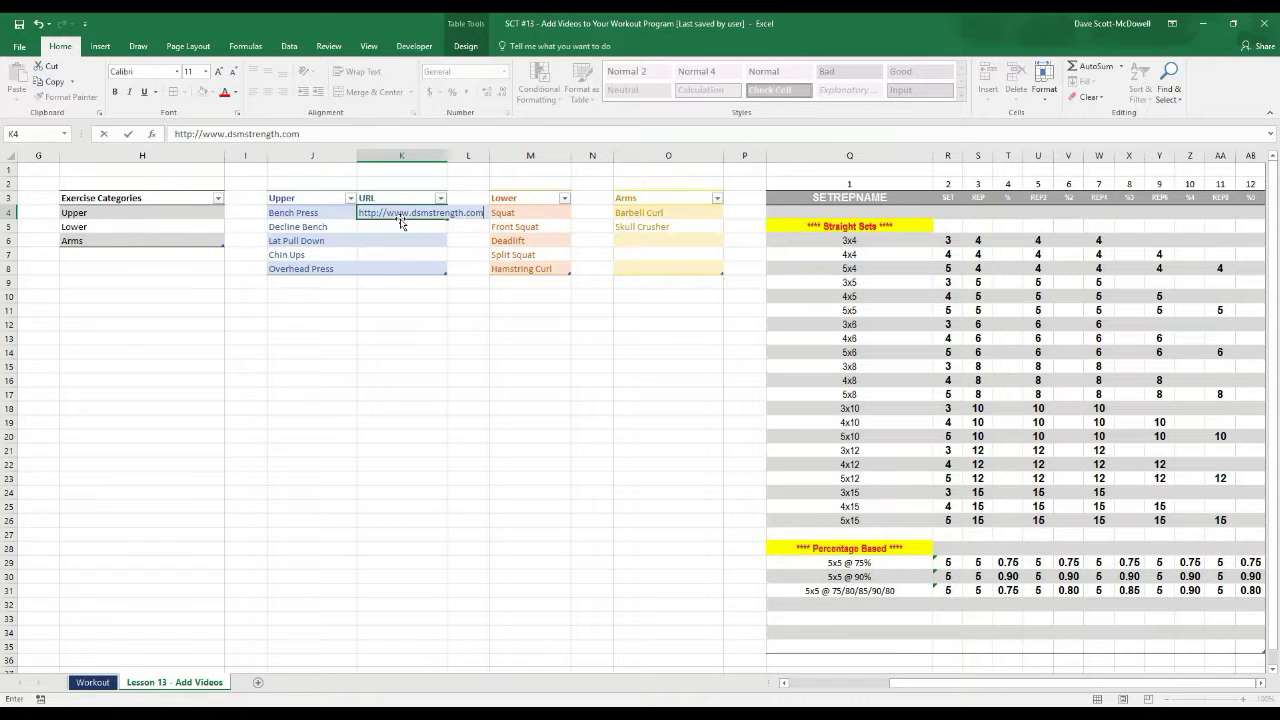
pyautogui.press('Tab')
pyautogui.click(400, 223)
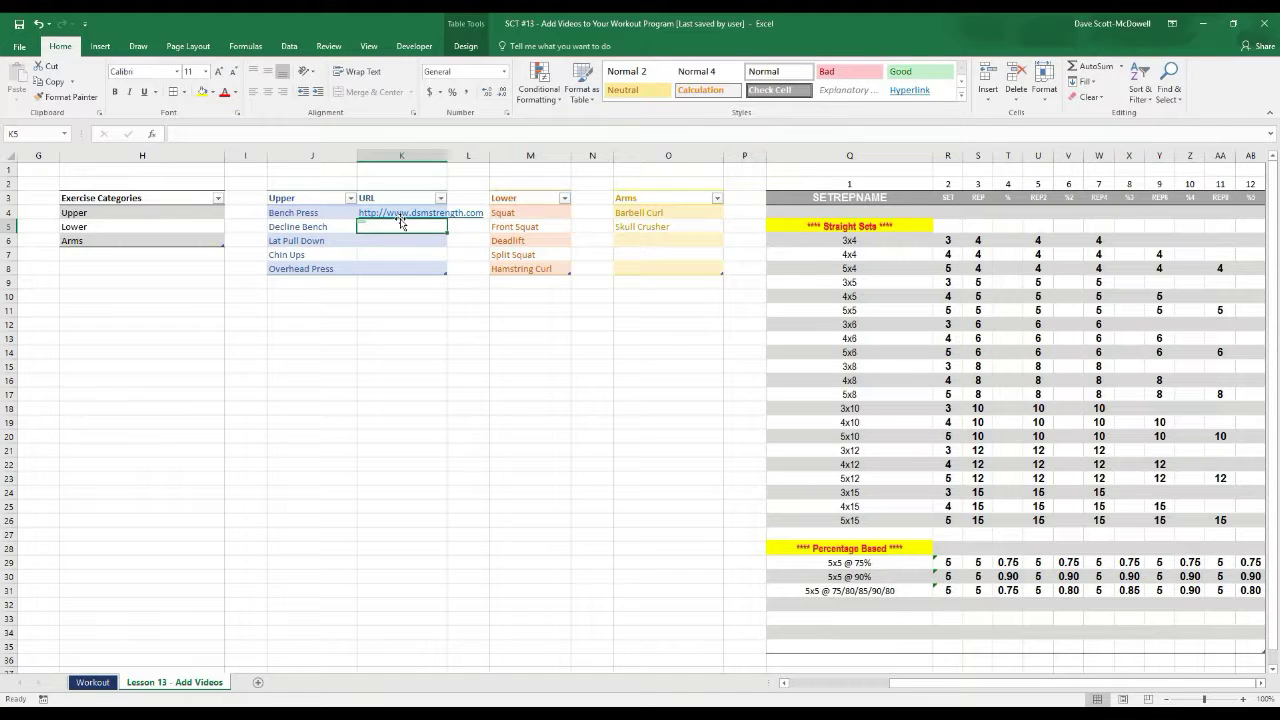
pyautogui.write('h')
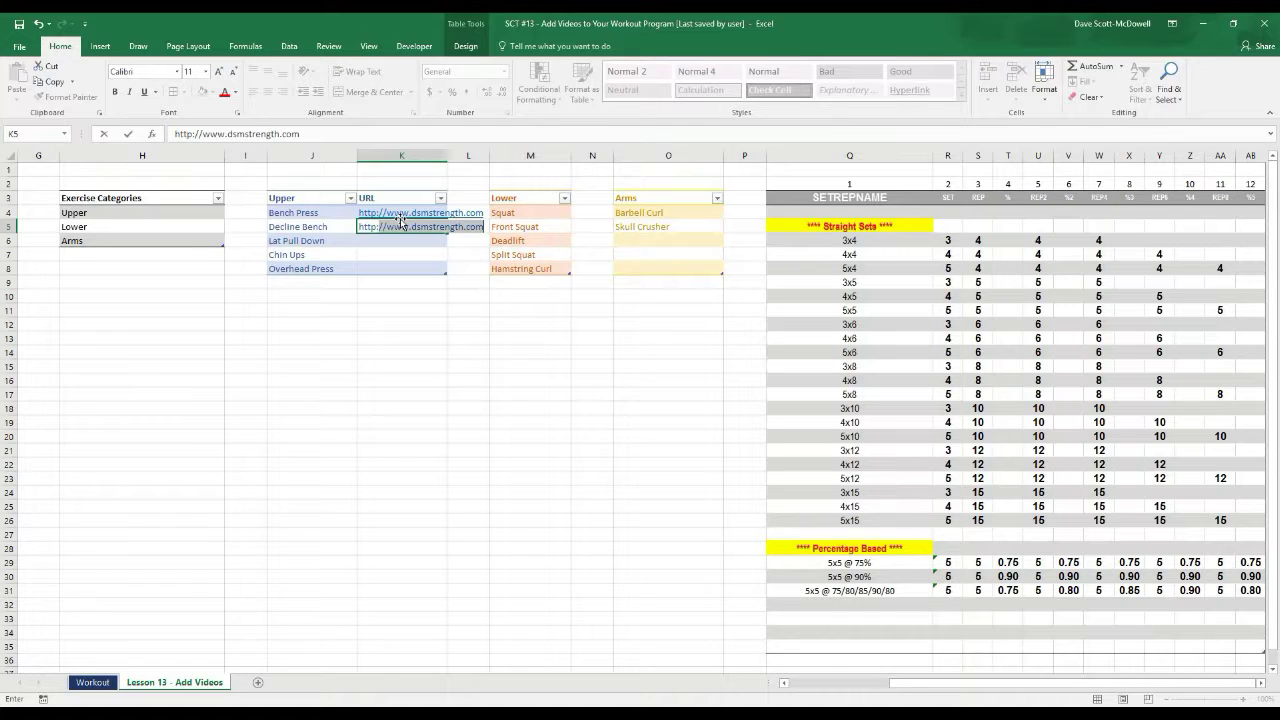
pyautogui.write('ttp://www.youtube.com')
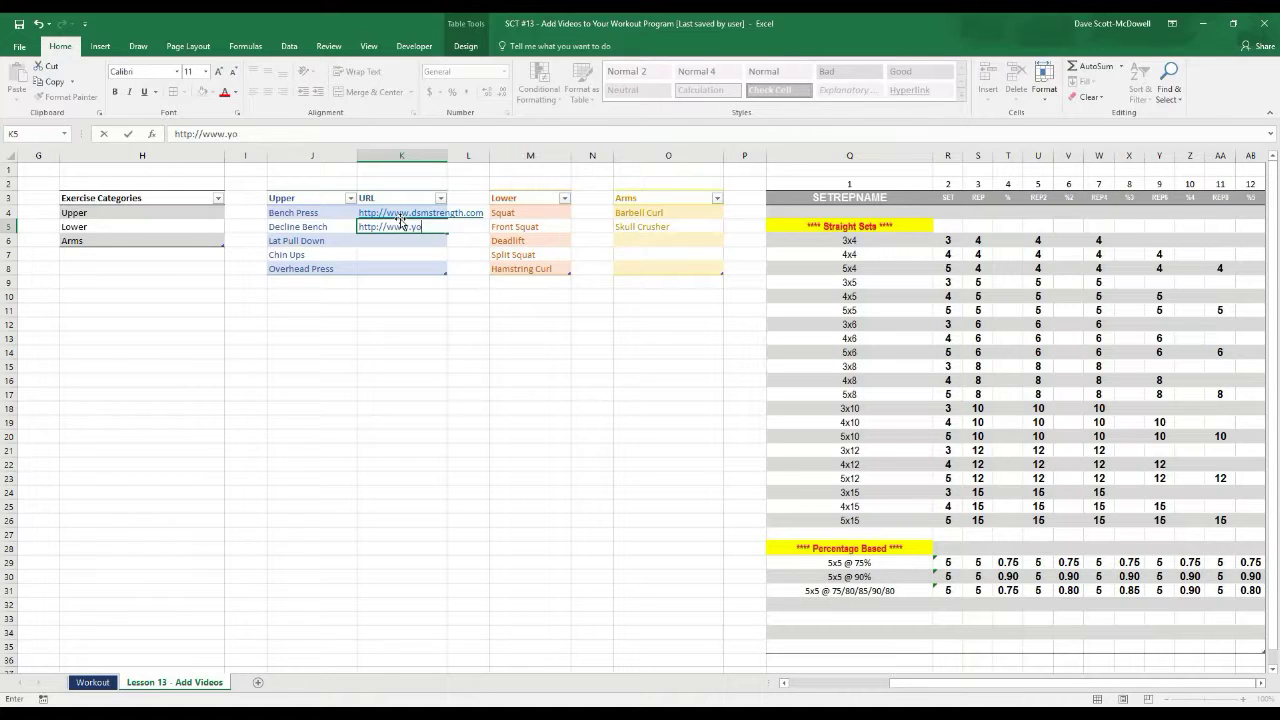
pyautogui.click(471, 391)
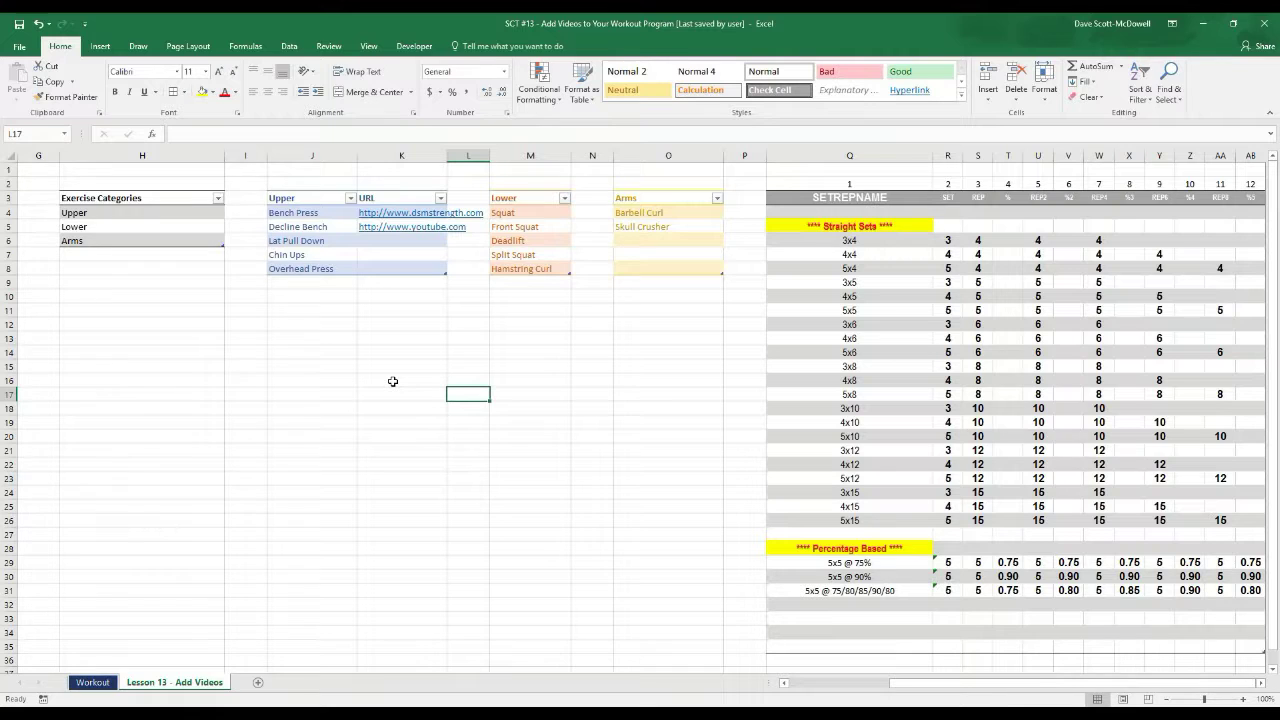
pyautogui.click(372, 353)
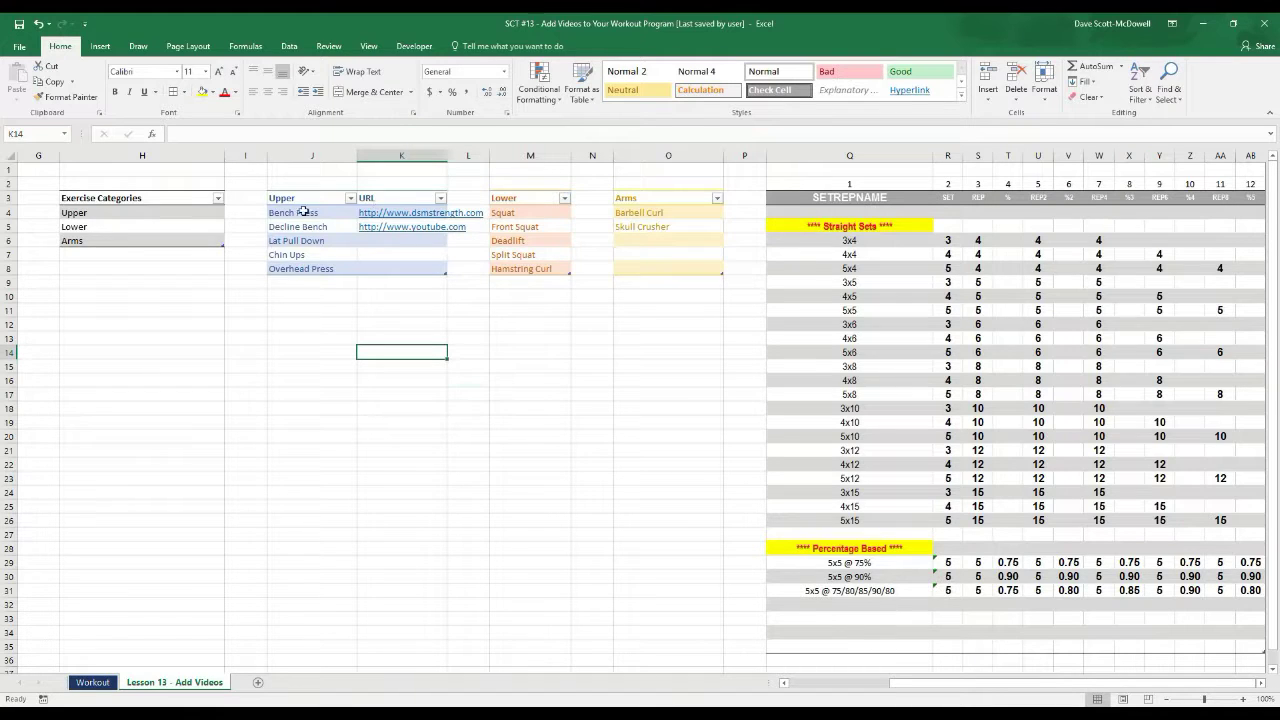
pyautogui.click(261, 352)
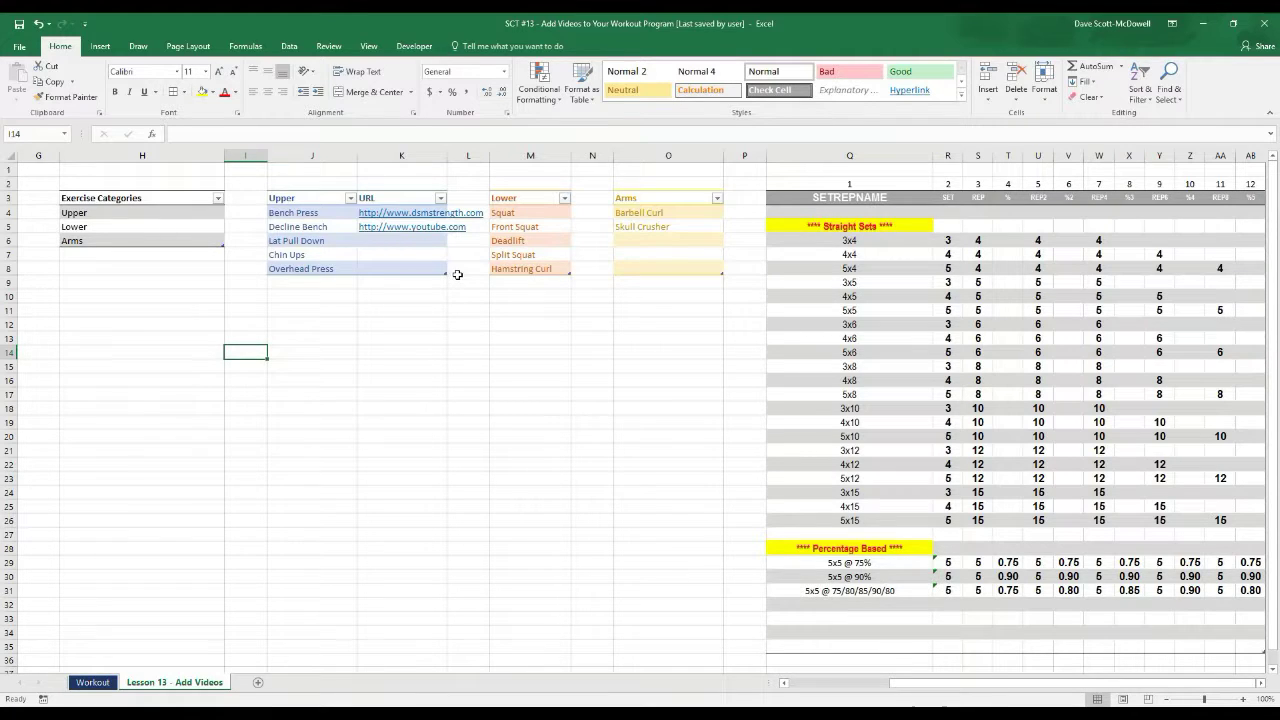
pyautogui.click(362, 355)
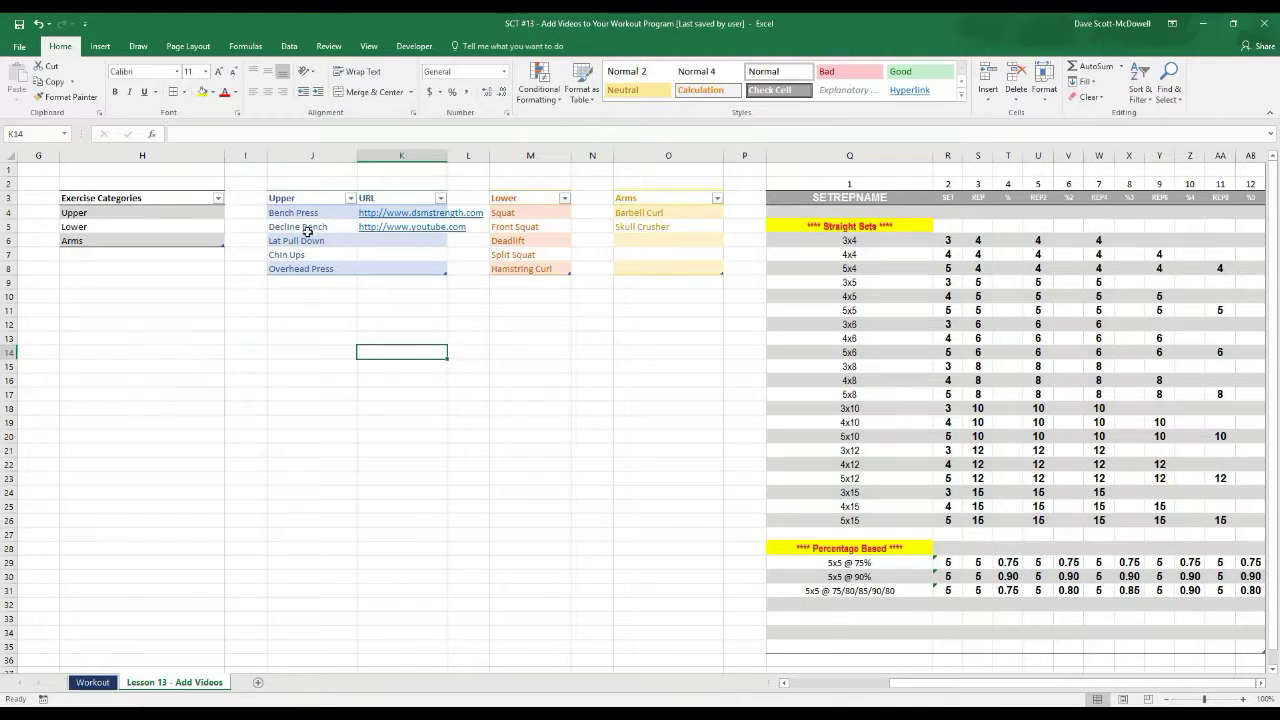
# Define the name tblupper, with workbook scope, for the Upper table's exercise and URL data in J4:K8.
pyautogui.moveTo(274, 212); pyautogui.dragTo(329, 271)
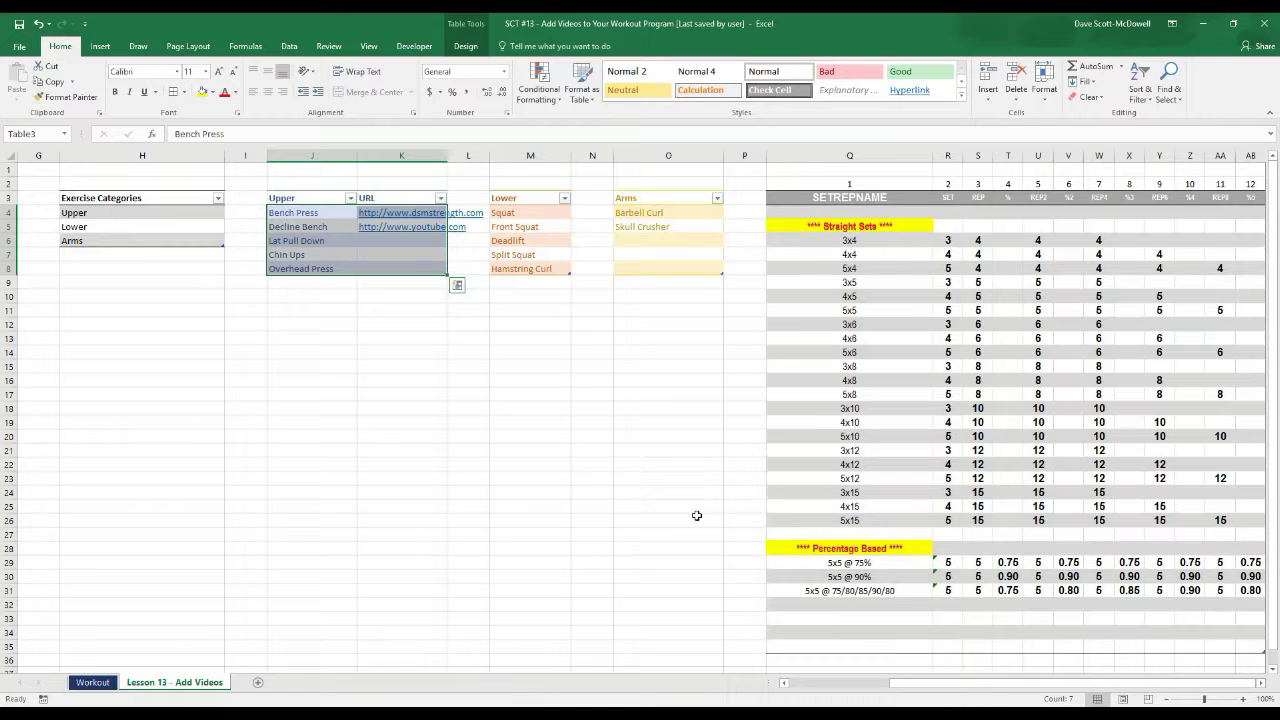
pyautogui.moveTo(305, 200); pyautogui.dragTo(300, 266)
pyautogui.click(302, 350)
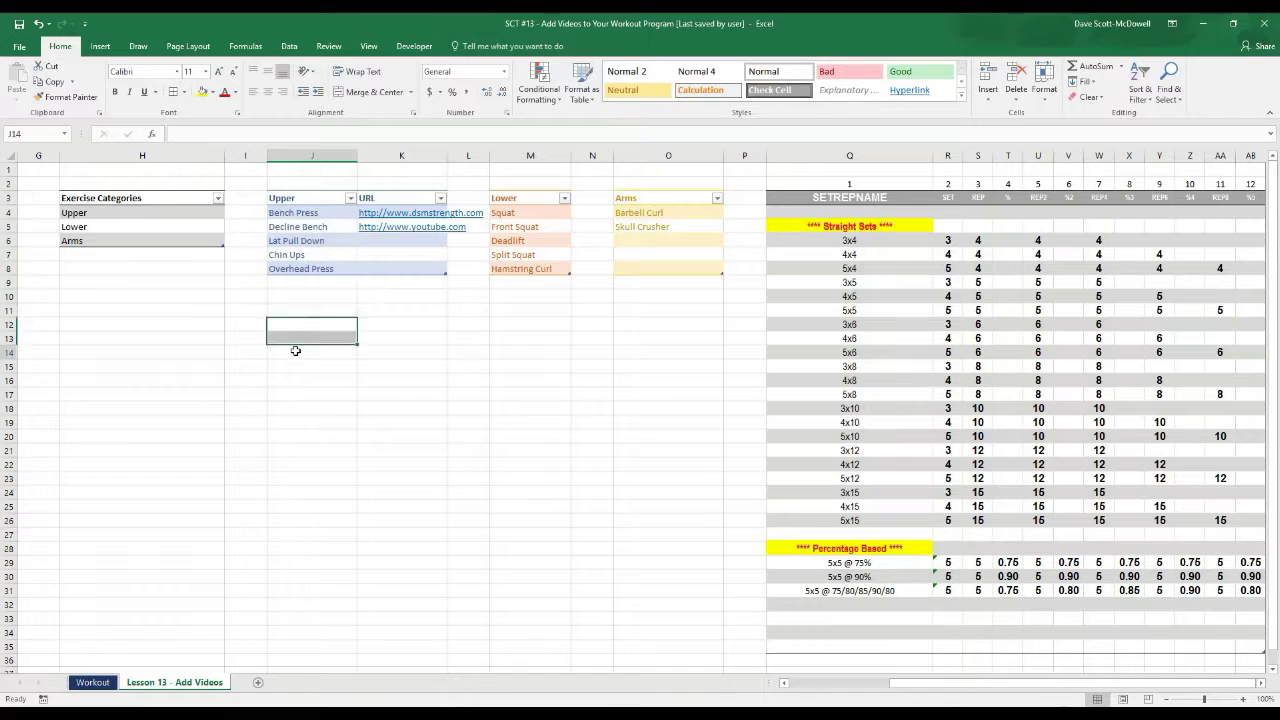
pyautogui.moveTo(287, 211); pyautogui.dragTo(314, 290)
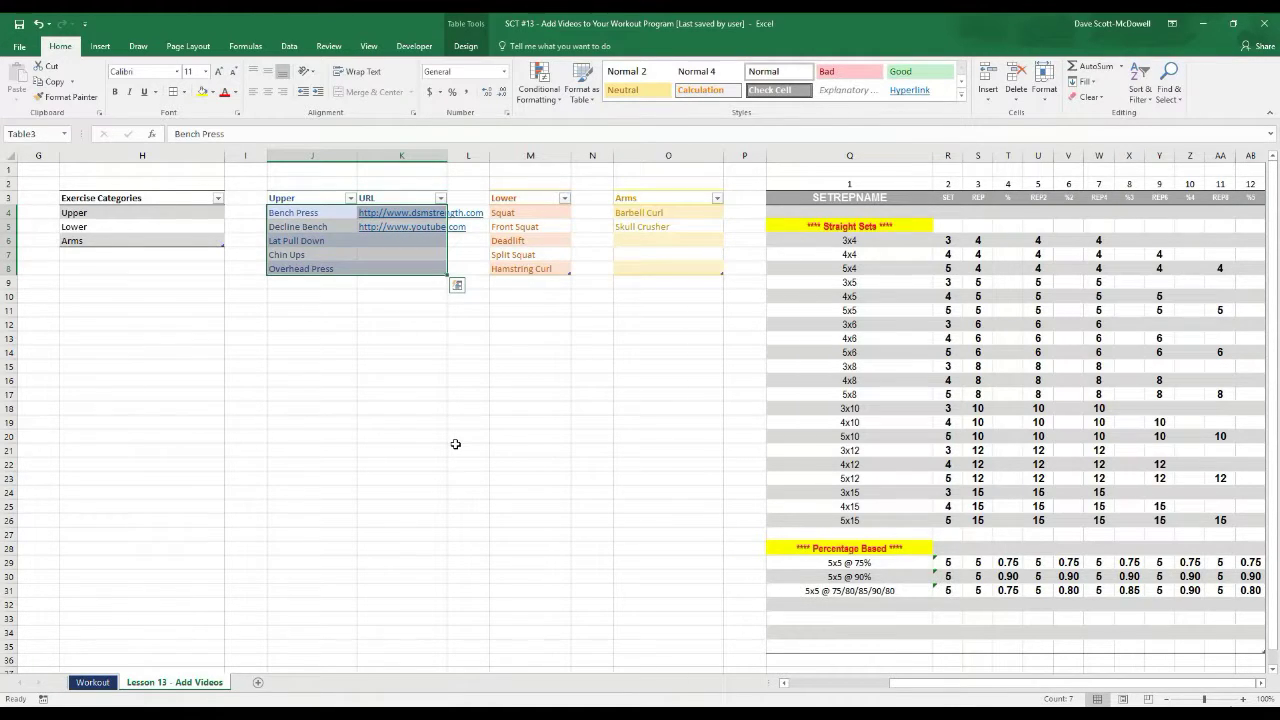
pyautogui.hotkey('alt', 'm')
pyautogui.press('m')
pyautogui.press('d')
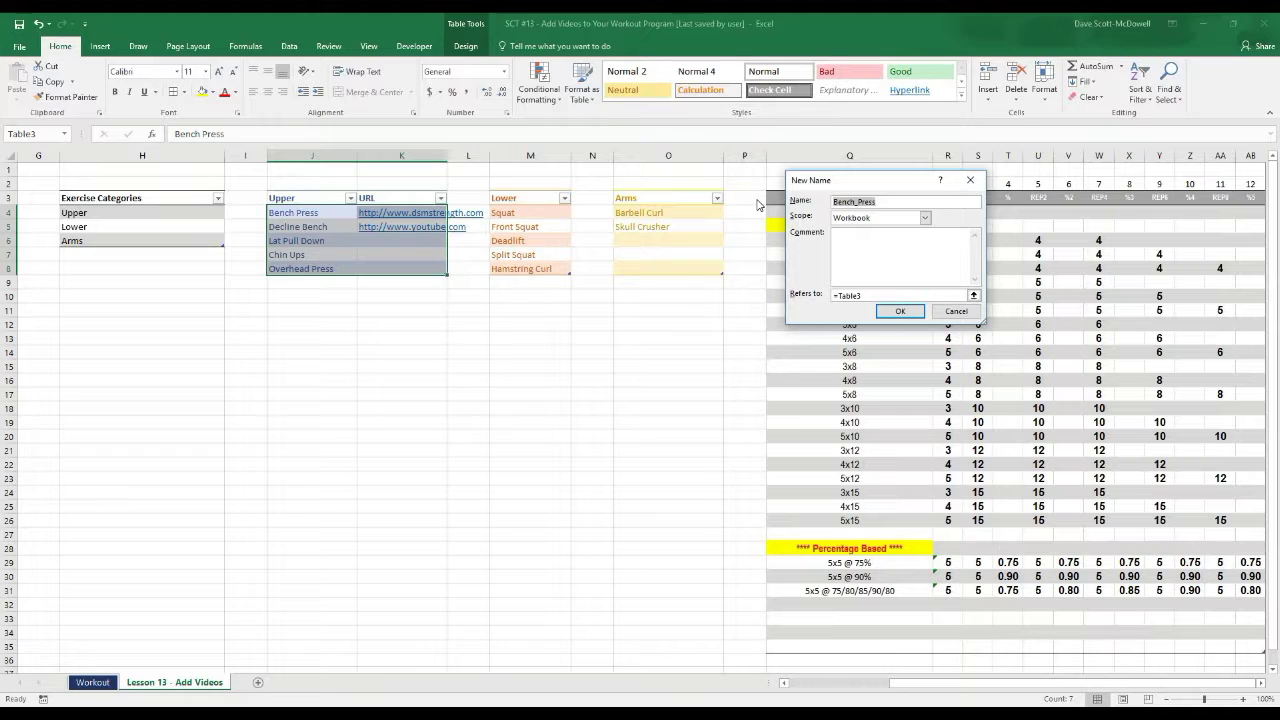
pyautogui.write('tblupper')
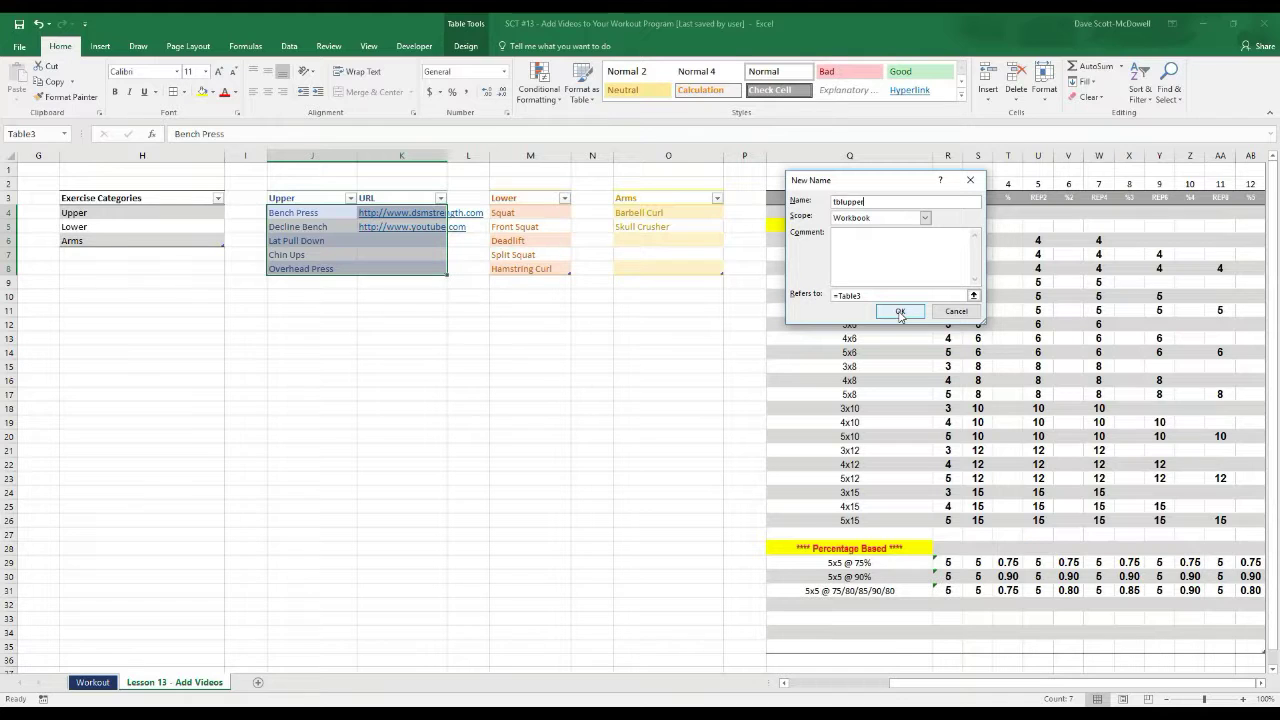
pyautogui.click(329, 328)
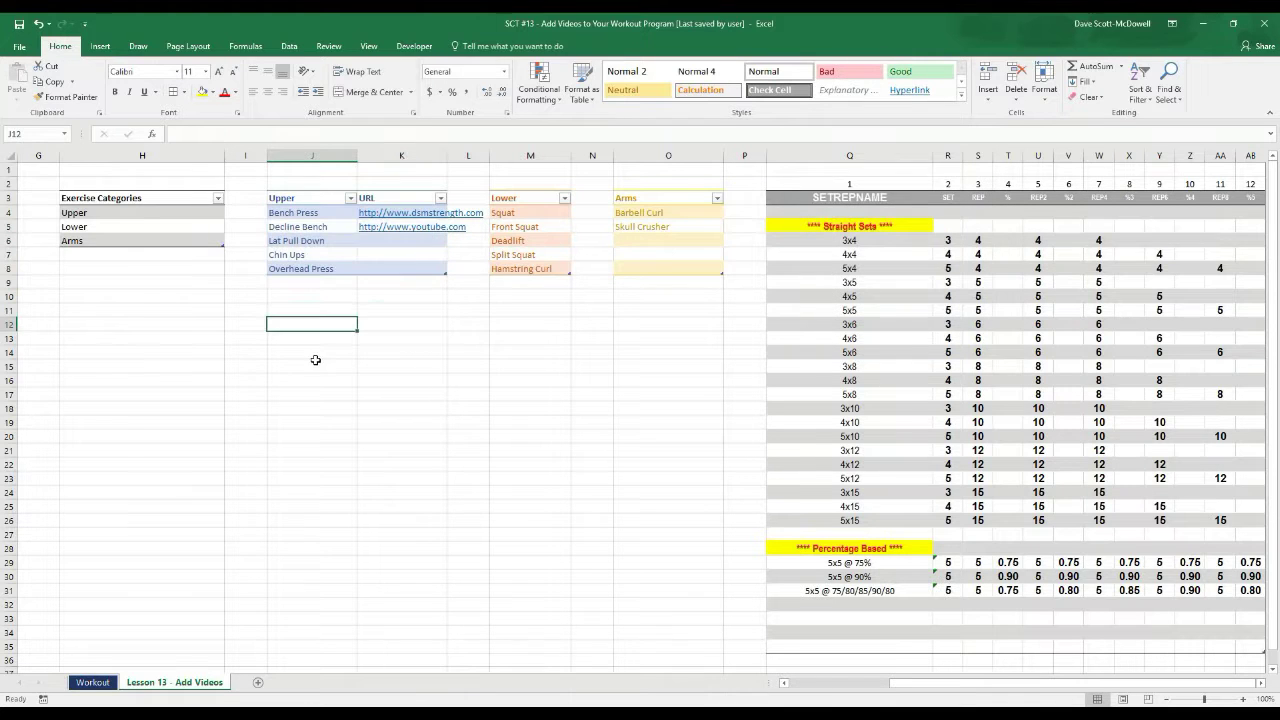
# On the Workout sheet, choose Bench Press as the Day 1 exercise for row 1a in cell J9.
pyautogui.click(92, 682)
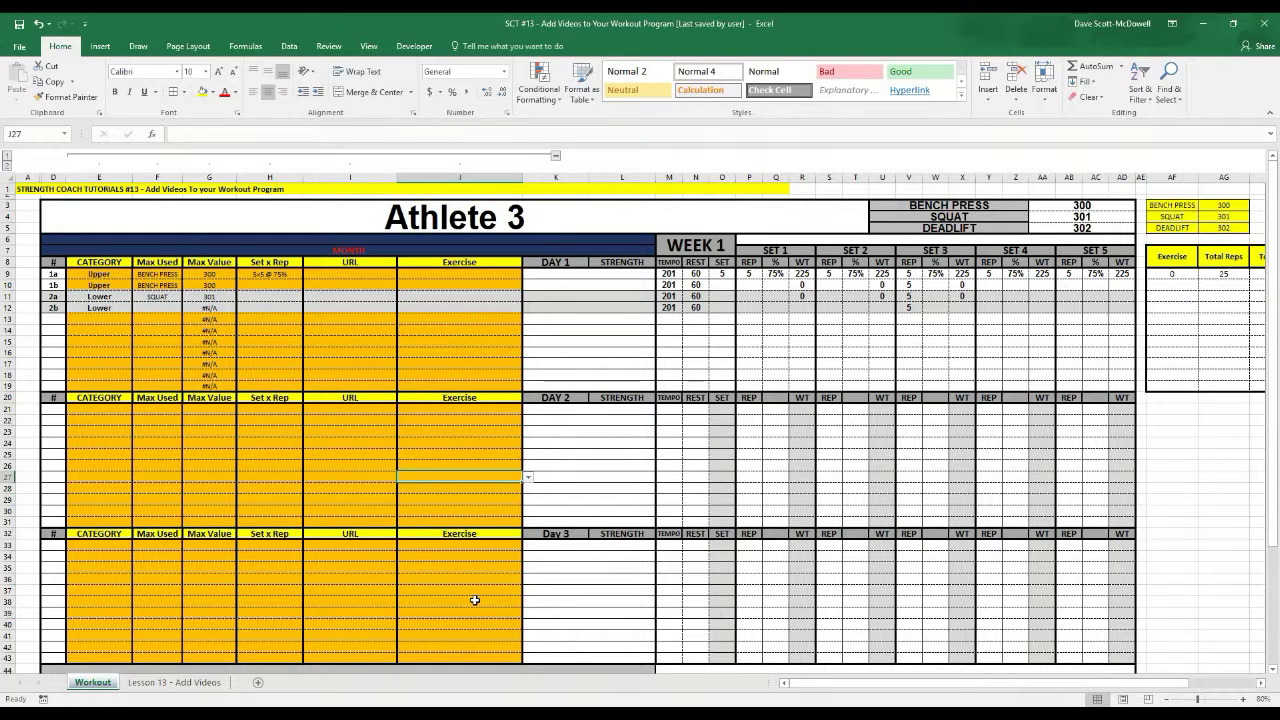
pyautogui.click(322, 322)
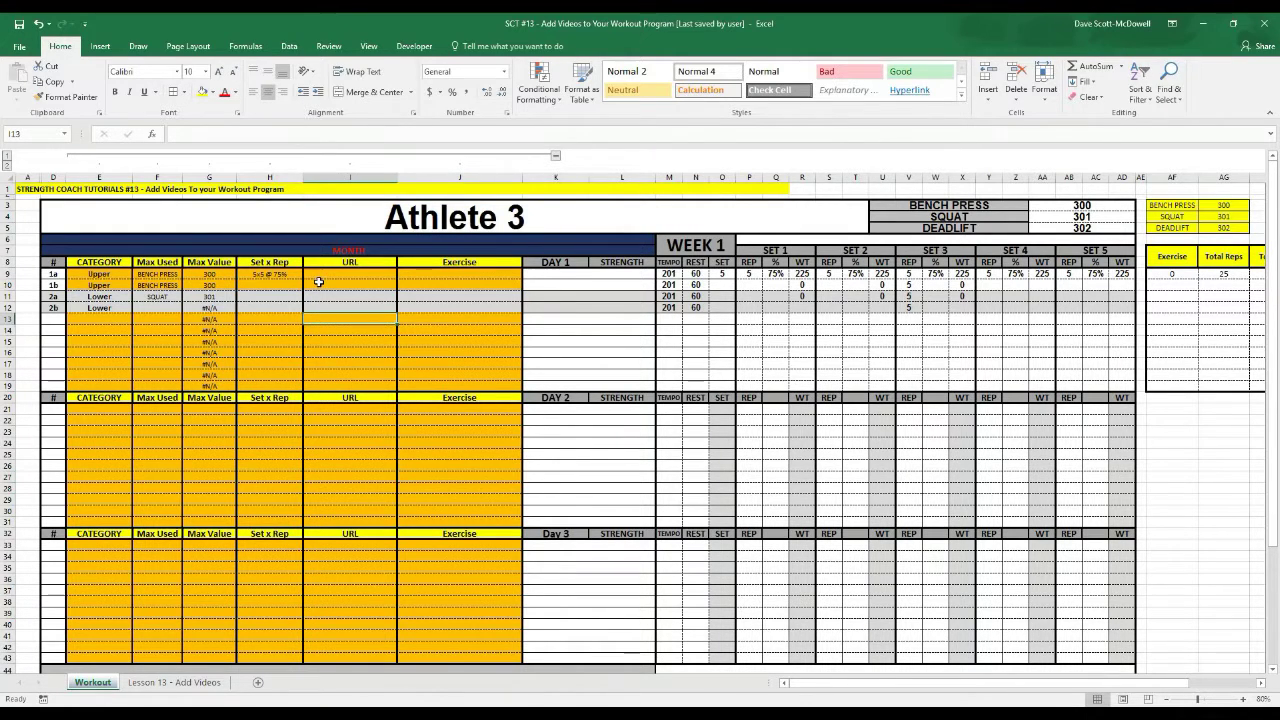
pyautogui.click(378, 352)
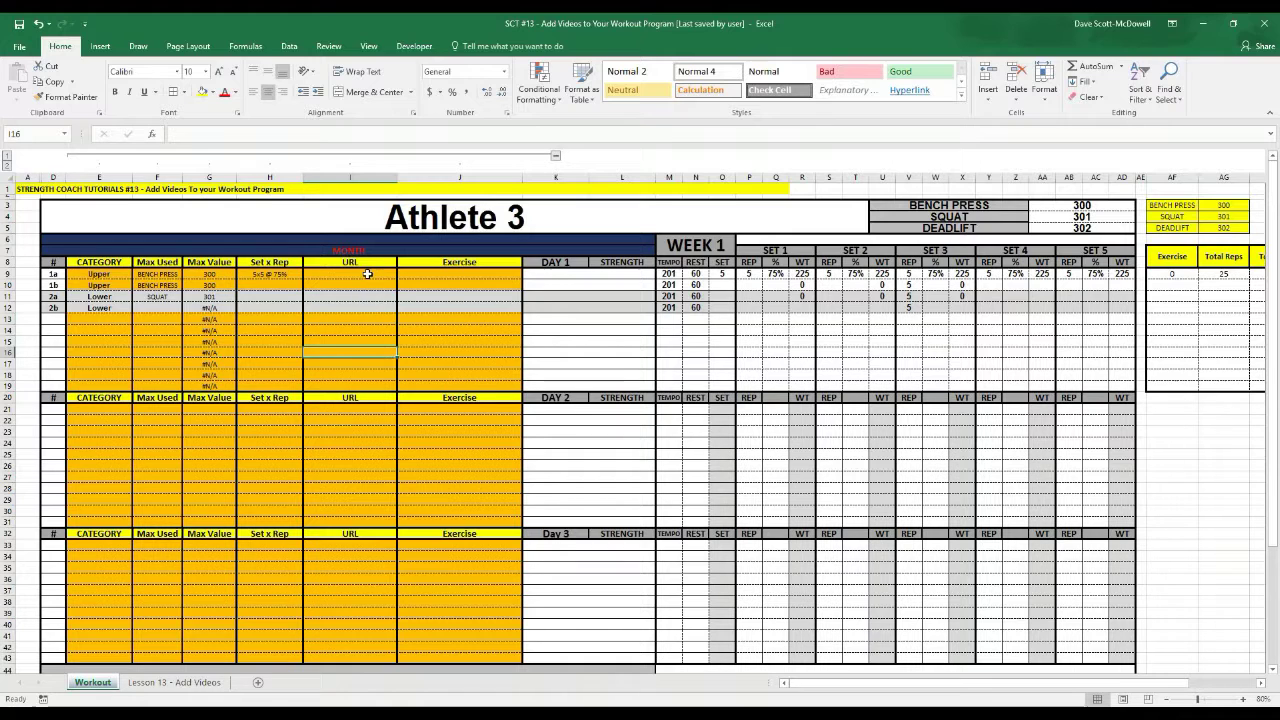
pyautogui.click(360, 266)
pyautogui.click(453, 264)
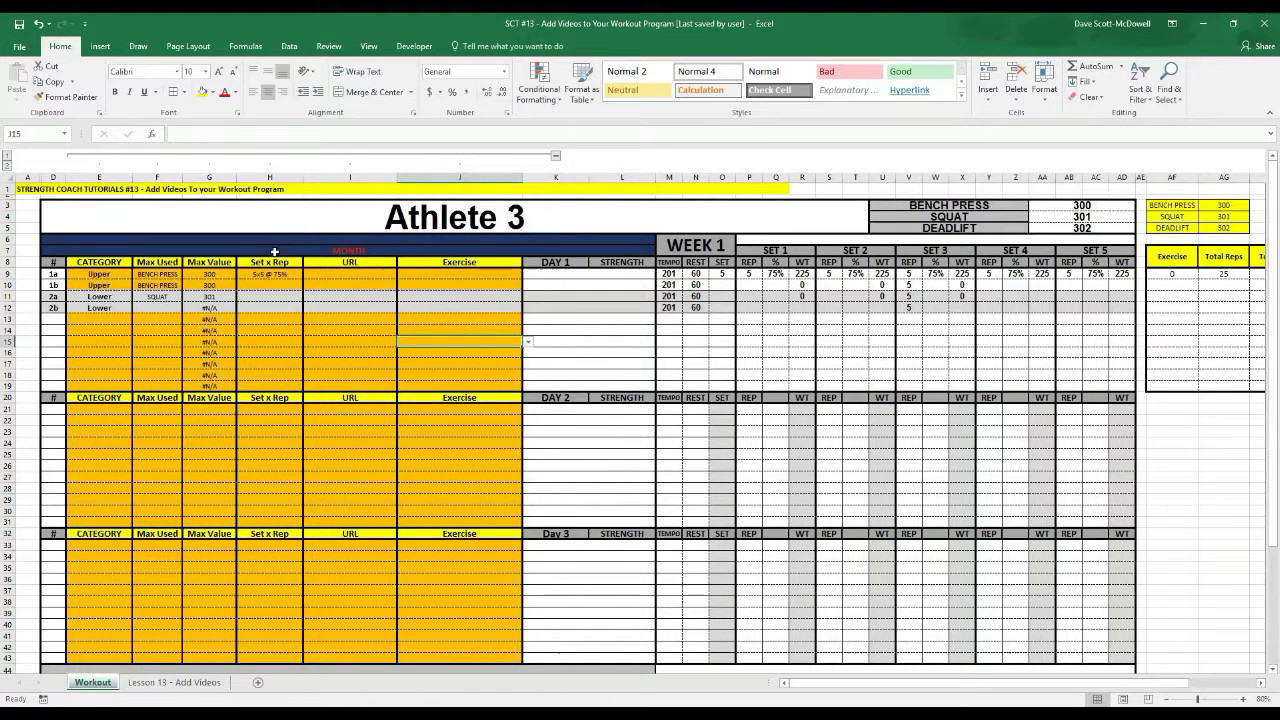
pyautogui.click(415, 274)
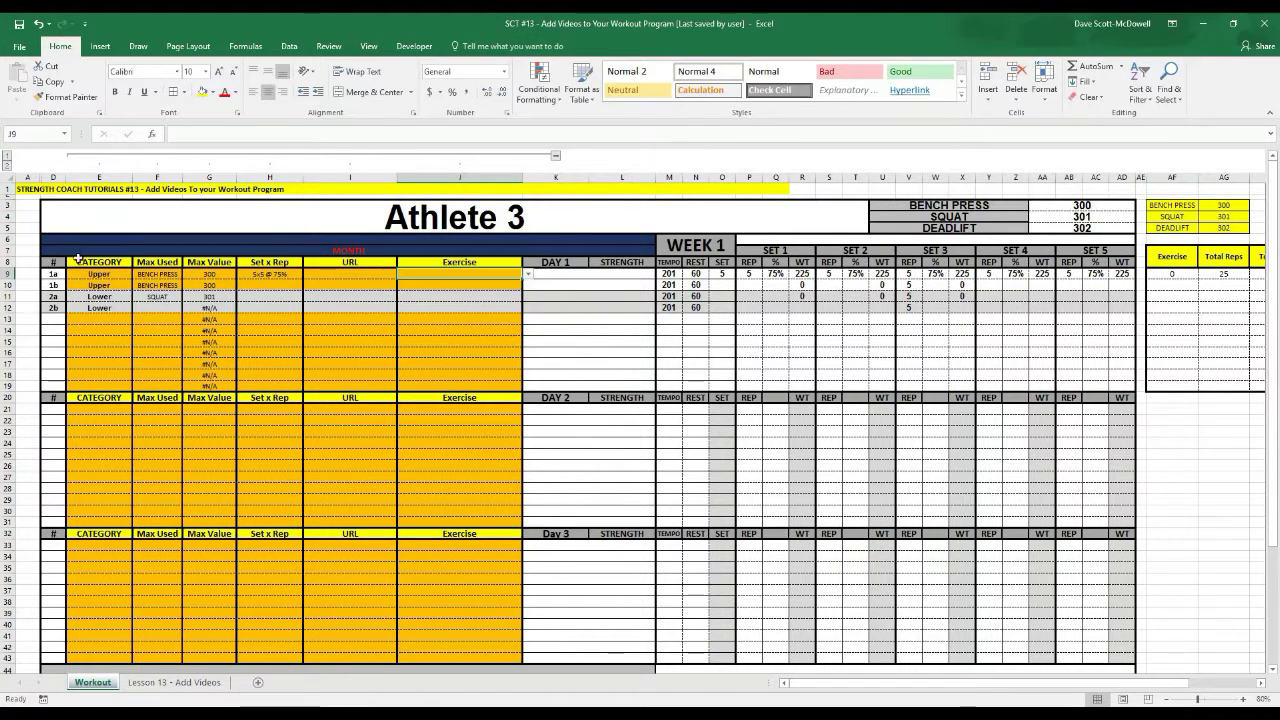
pyautogui.click(528, 273)
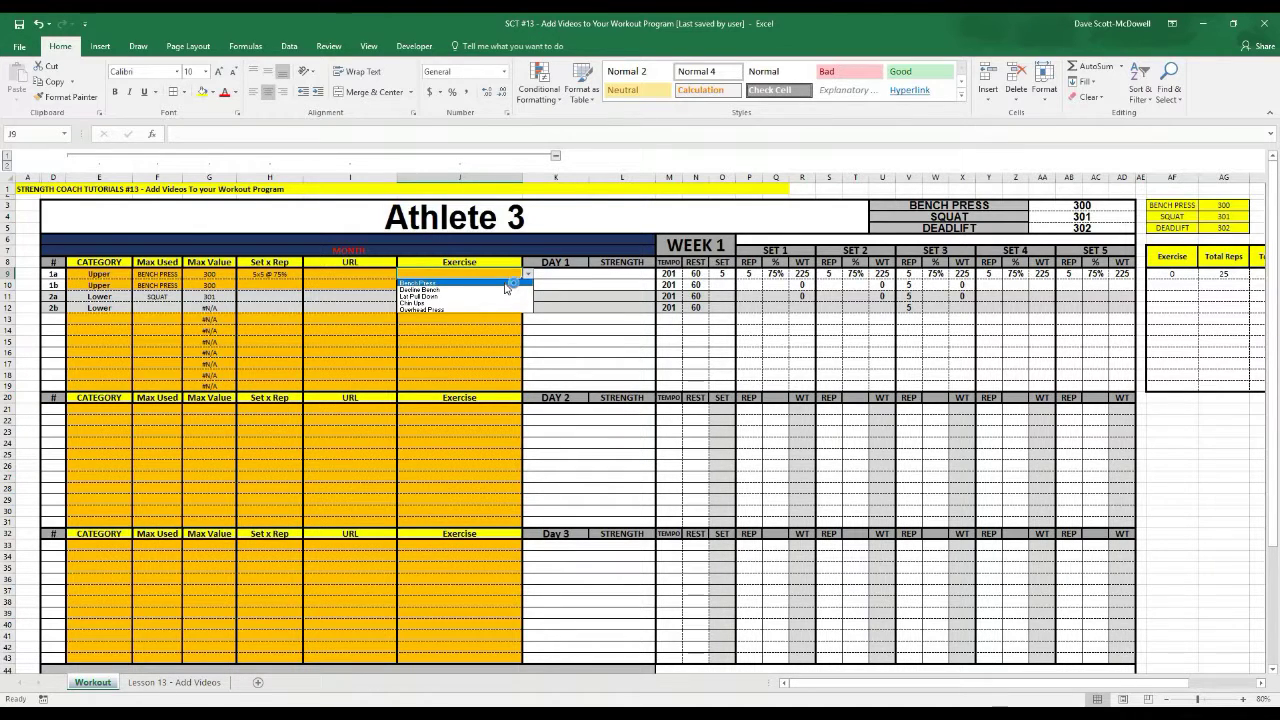
pyautogui.click(507, 287)
pyautogui.click(498, 439)
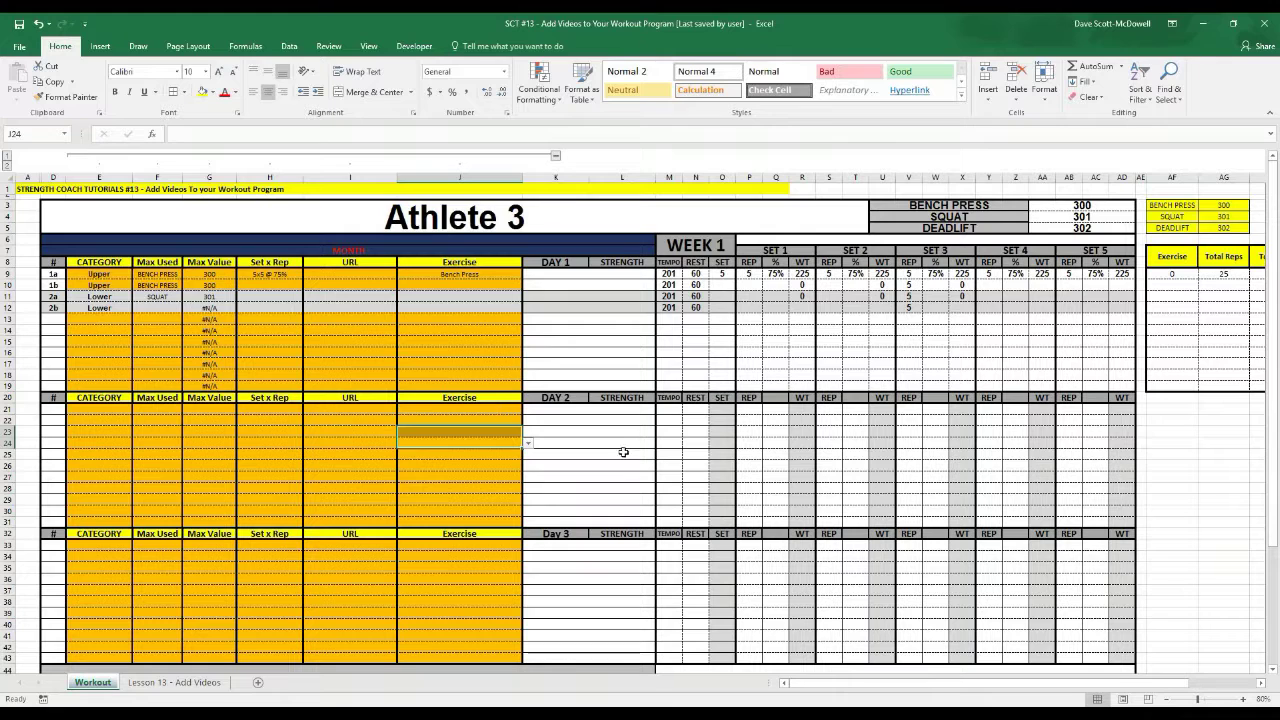
pyautogui.press('Right')
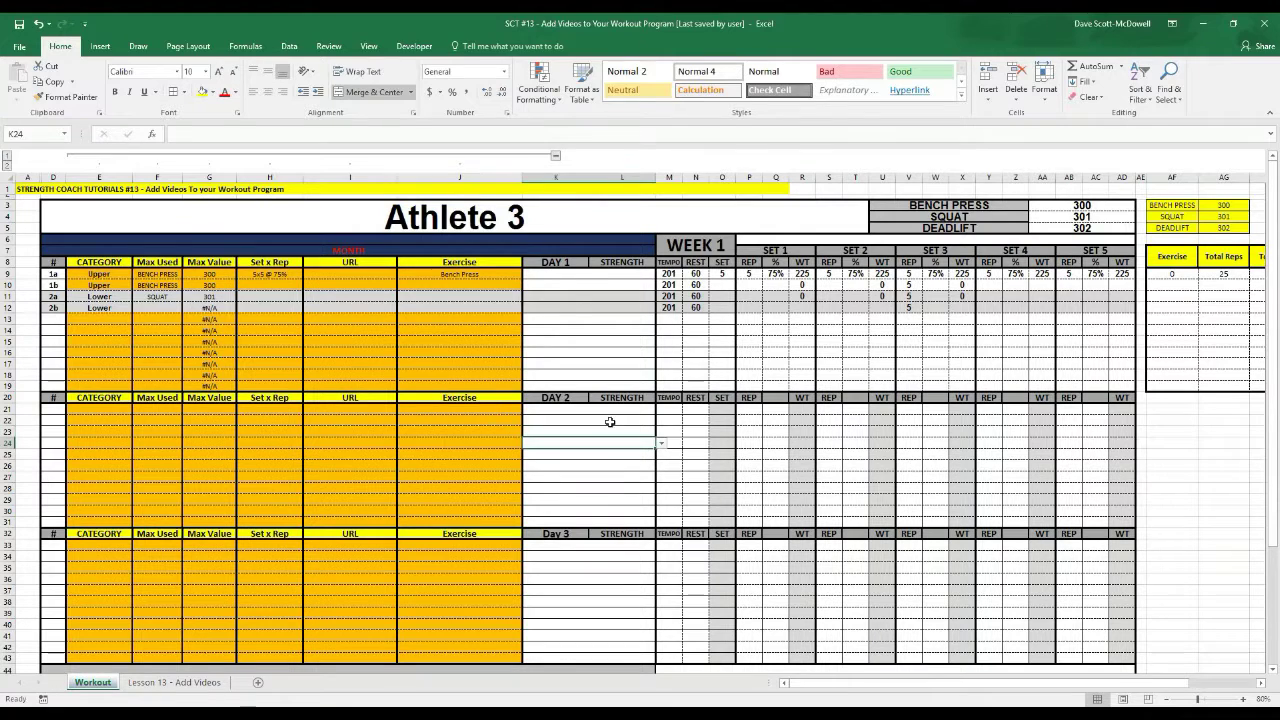
# Enter =VLOOKUP(J9,INDIRECT("tbl"&E9),2) in cell I9 to look up the row 1a exercise's URL.
pyautogui.click(323, 273)
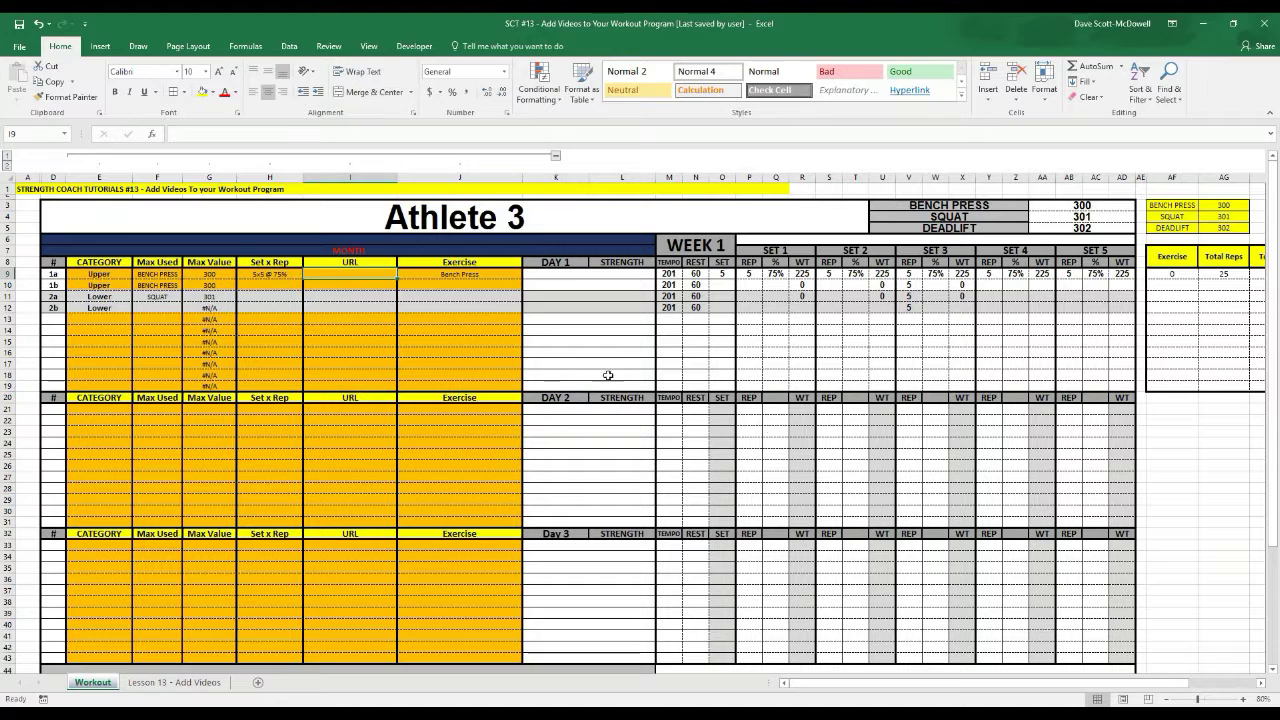
pyautogui.write('=v')
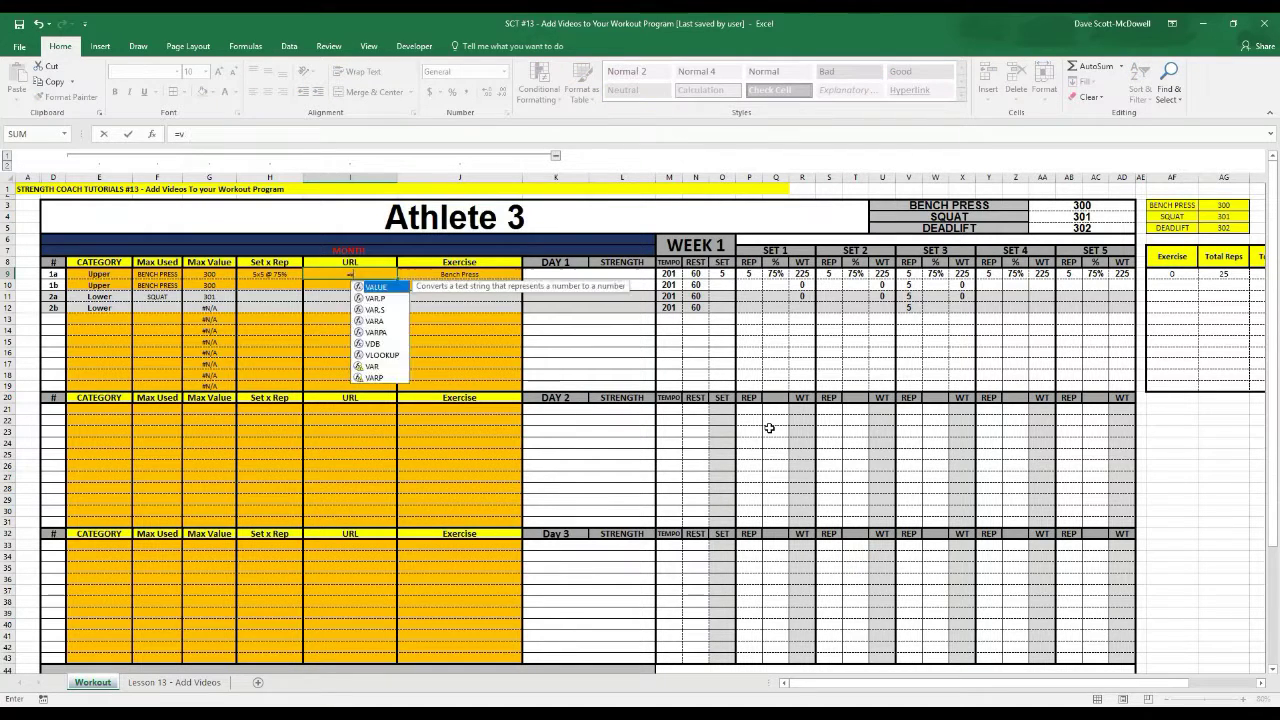
pyautogui.write('lookup(')
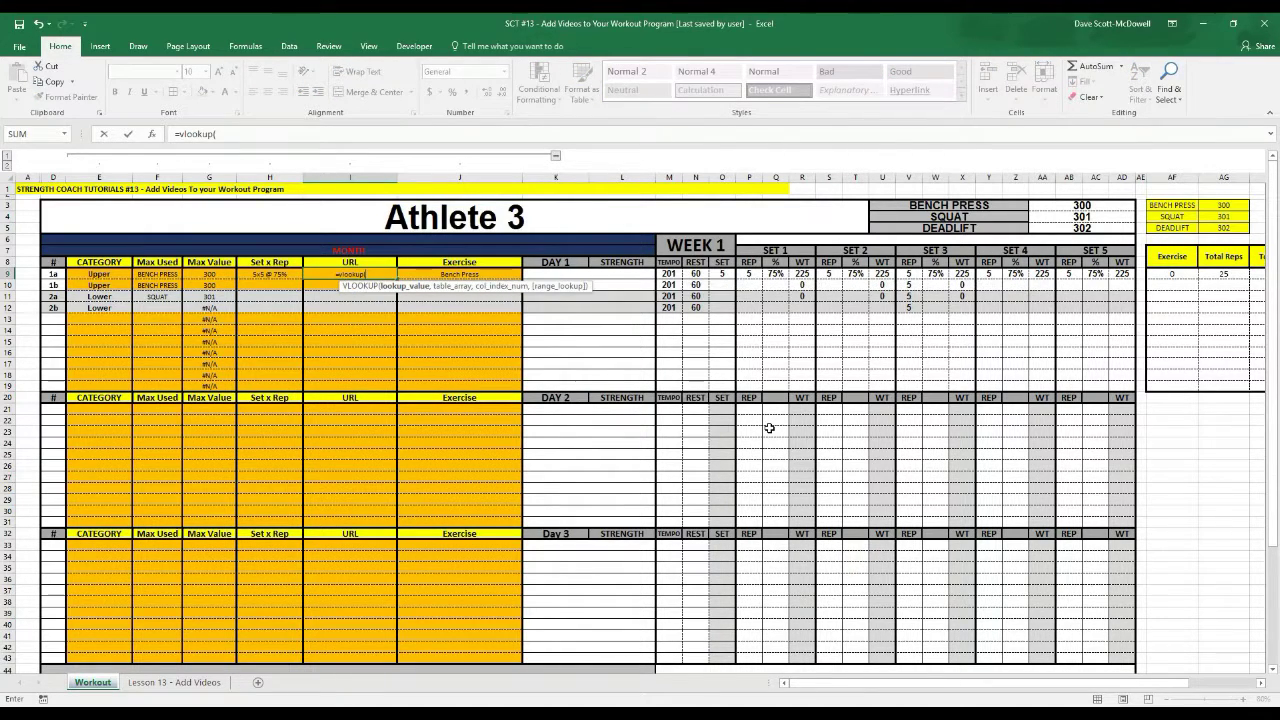
pyautogui.click(495, 273)
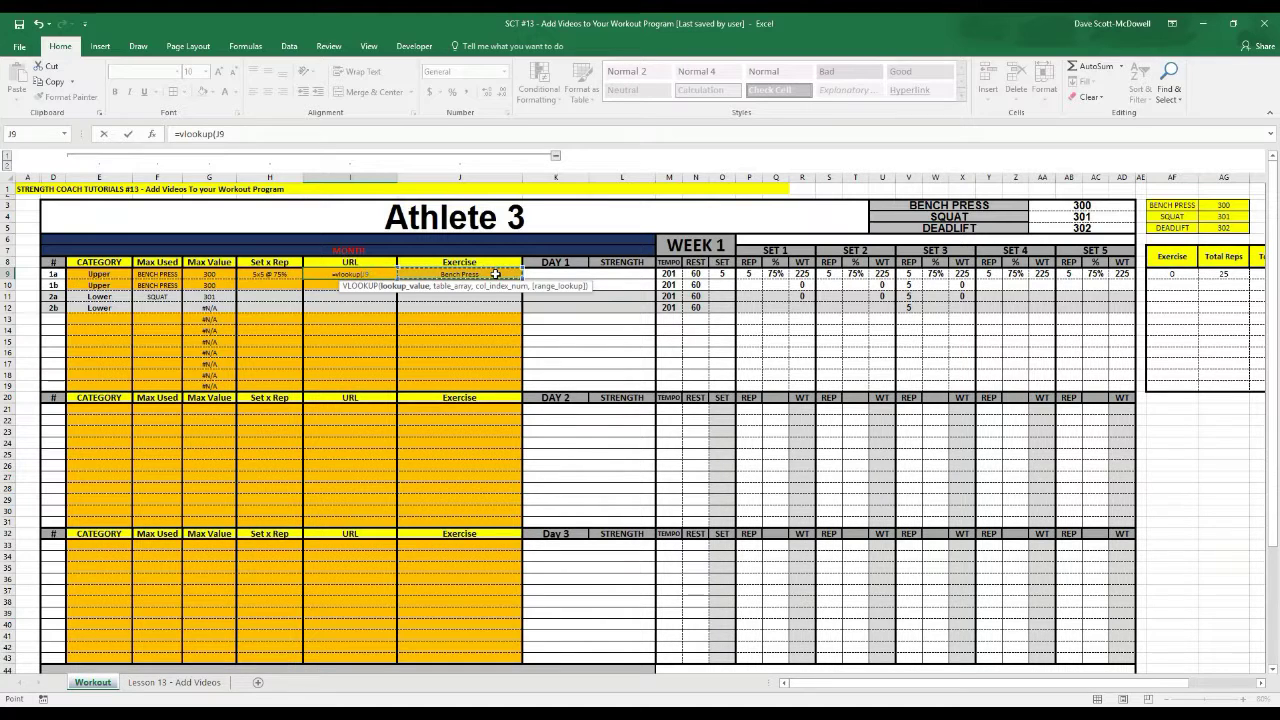
pyautogui.write(',')
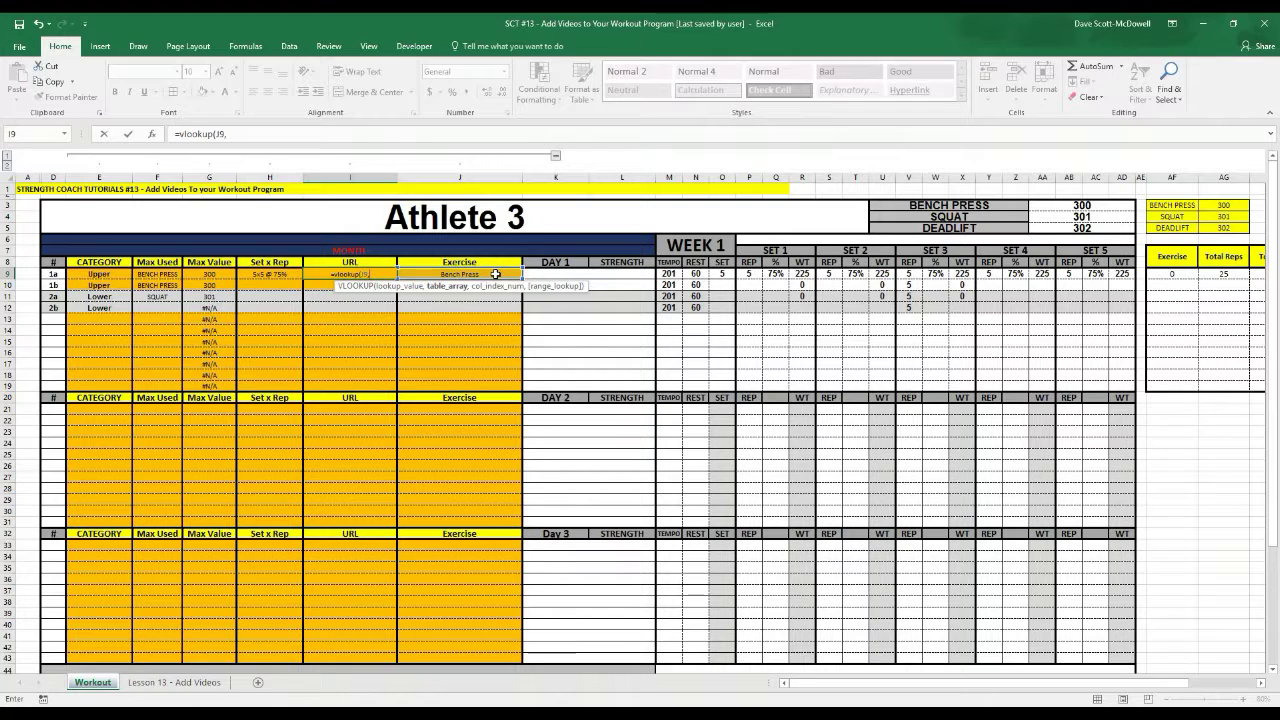
pyautogui.write('ind')
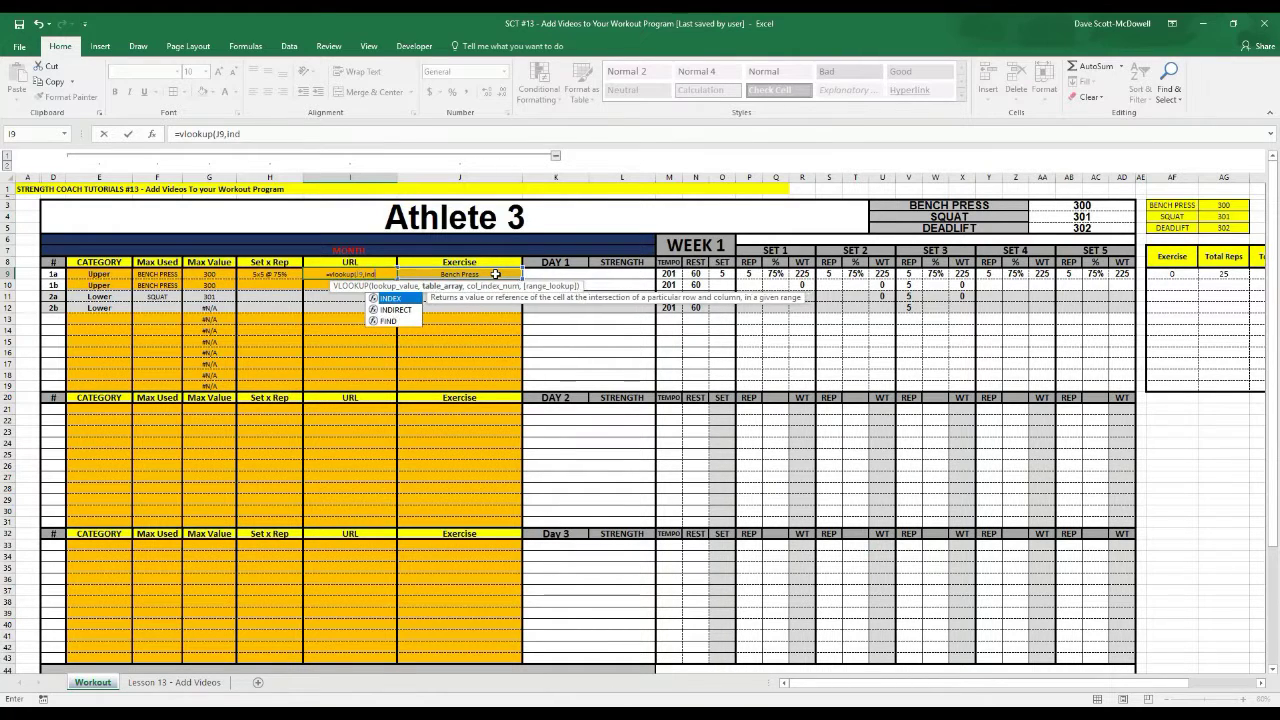
pyautogui.write('irect(')
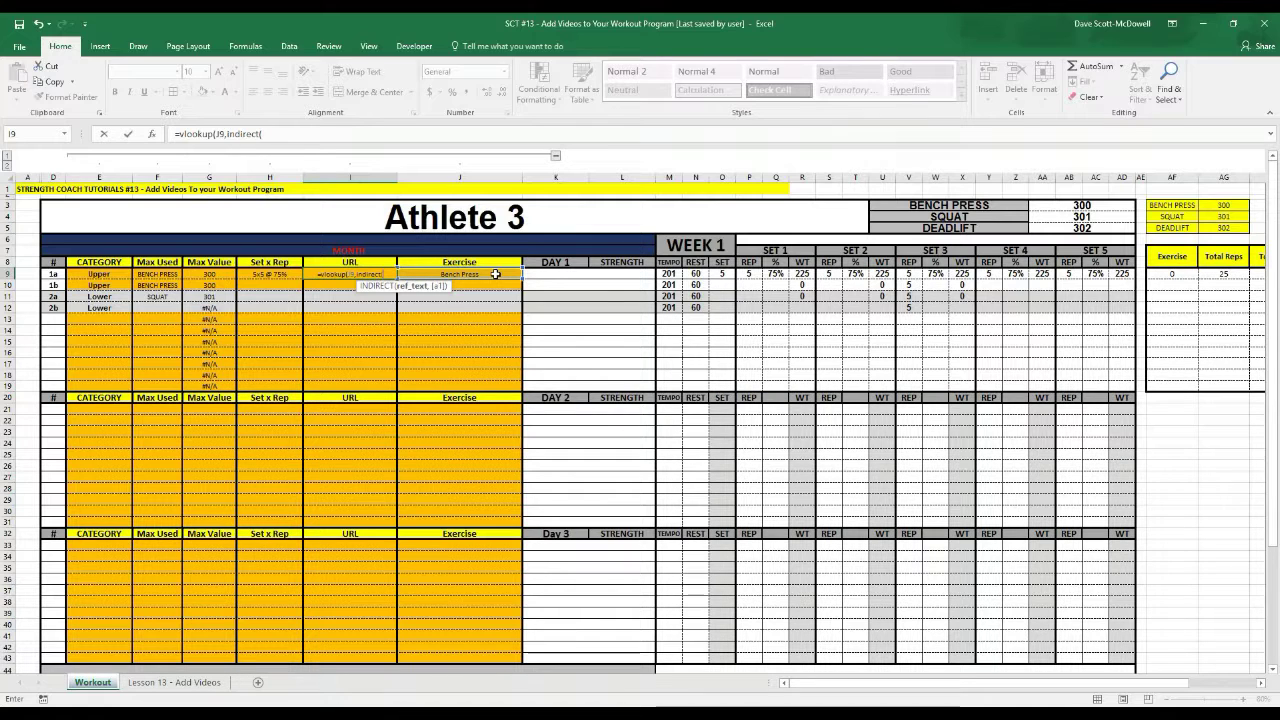
pyautogui.write('"')
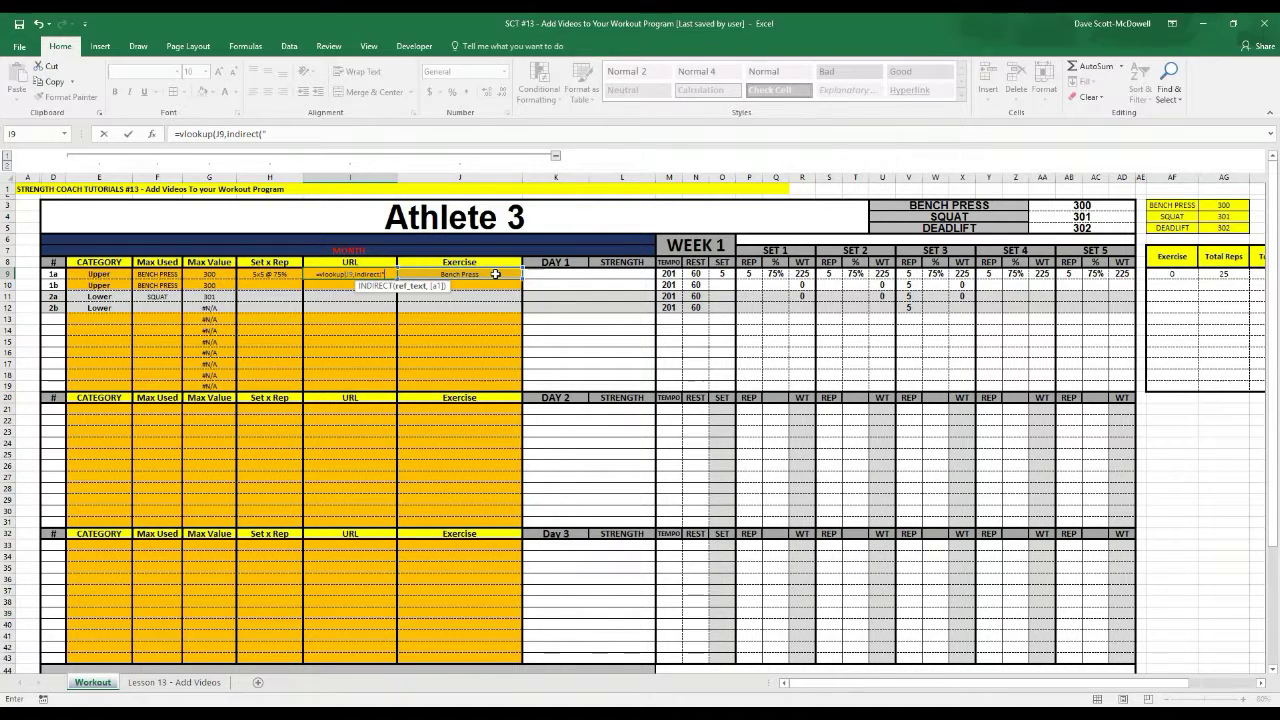
pyautogui.write('tbl')
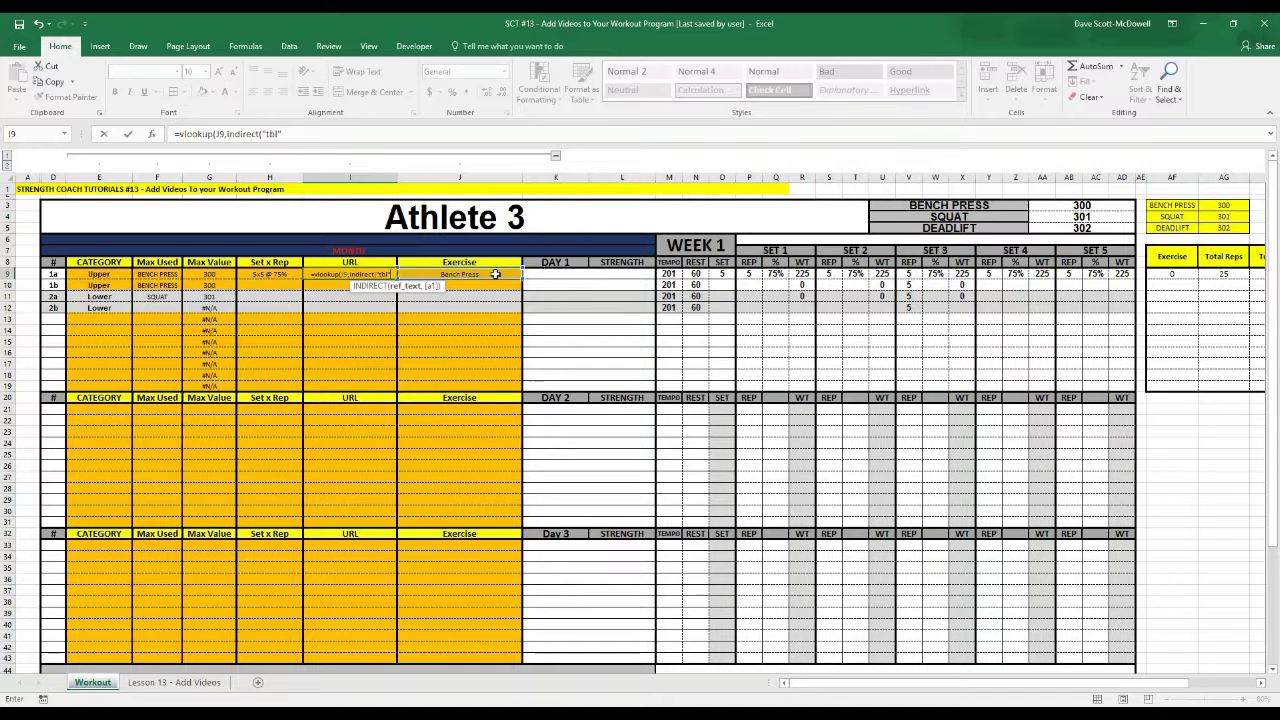
pyautogui.write('"&')
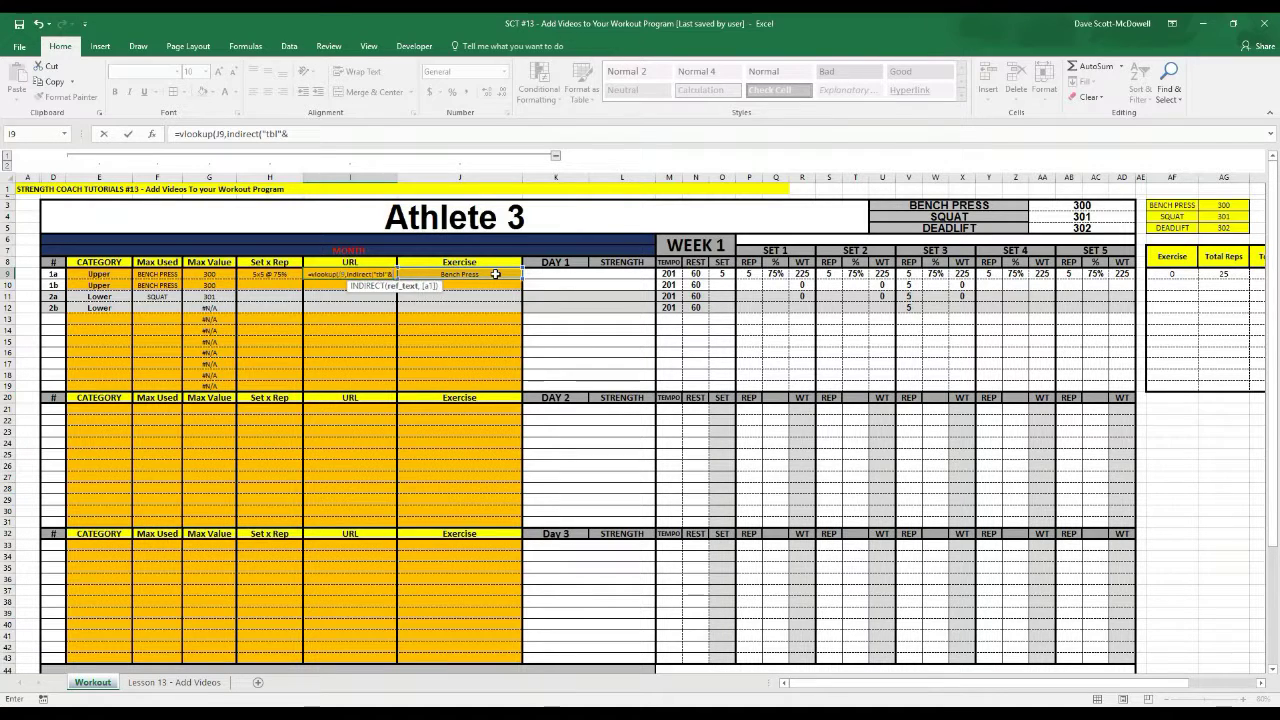
pyautogui.click(117, 274)
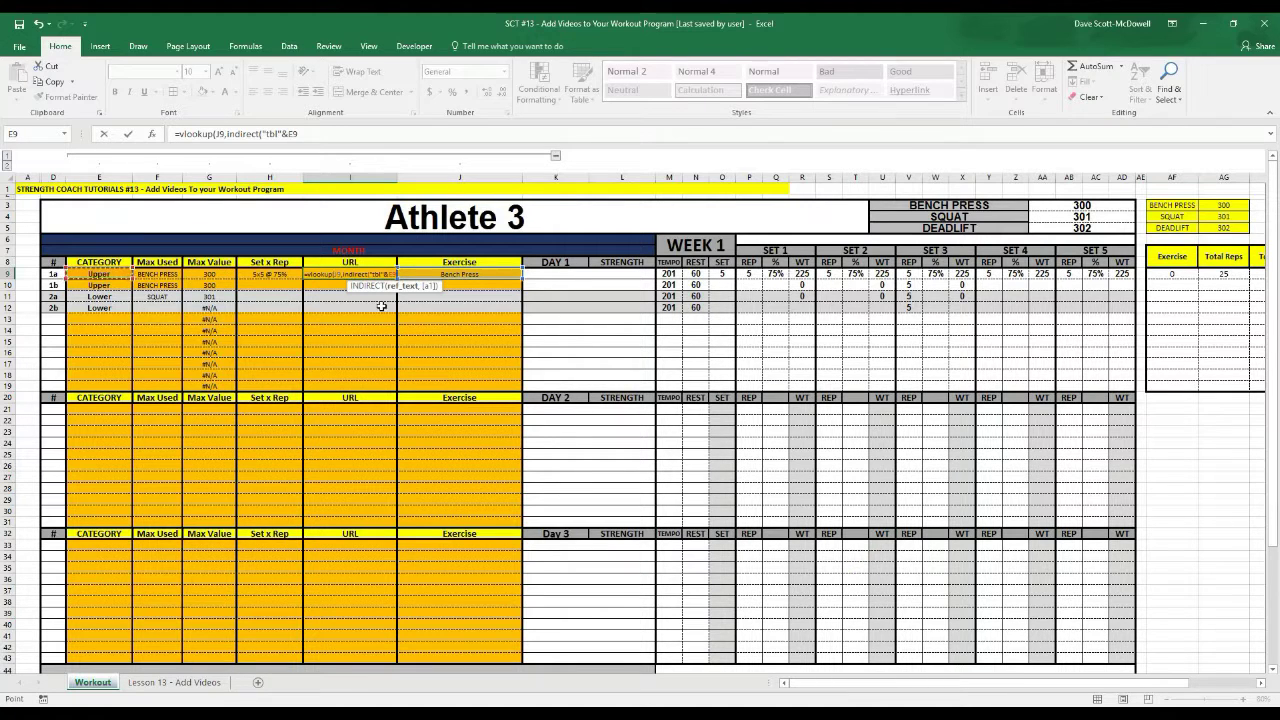
pyautogui.write(')')
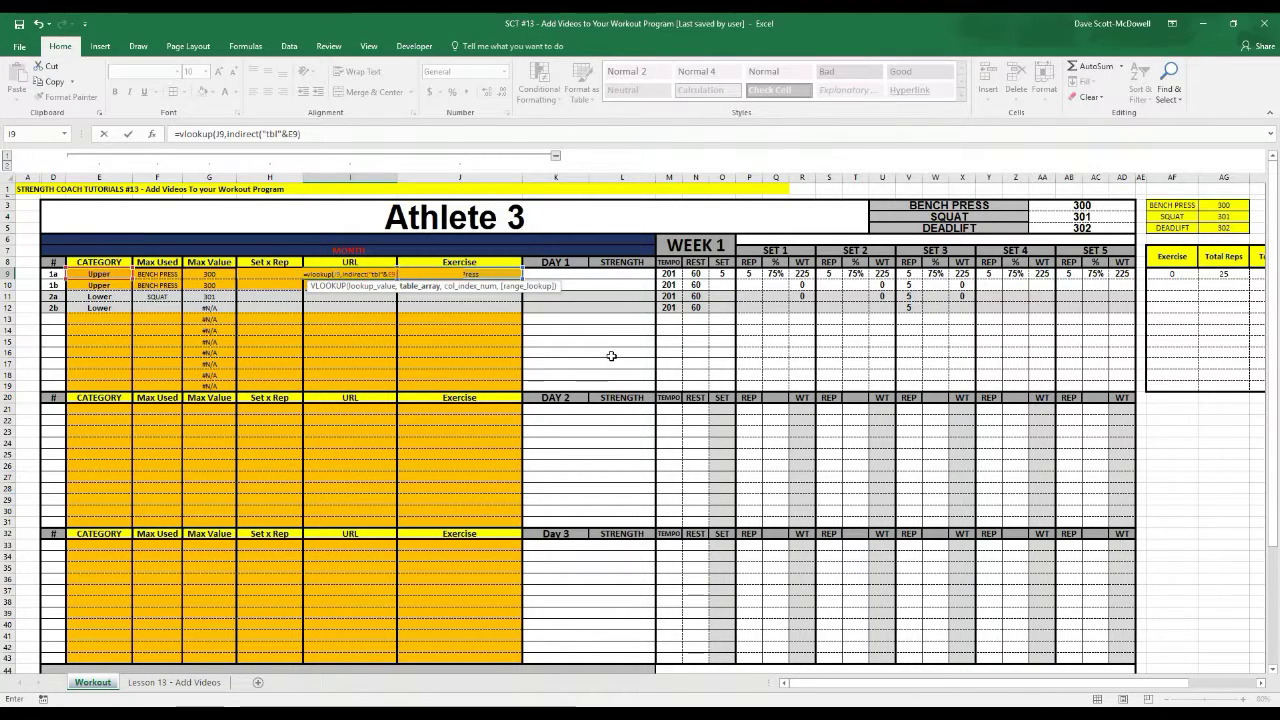
pyautogui.write(',')
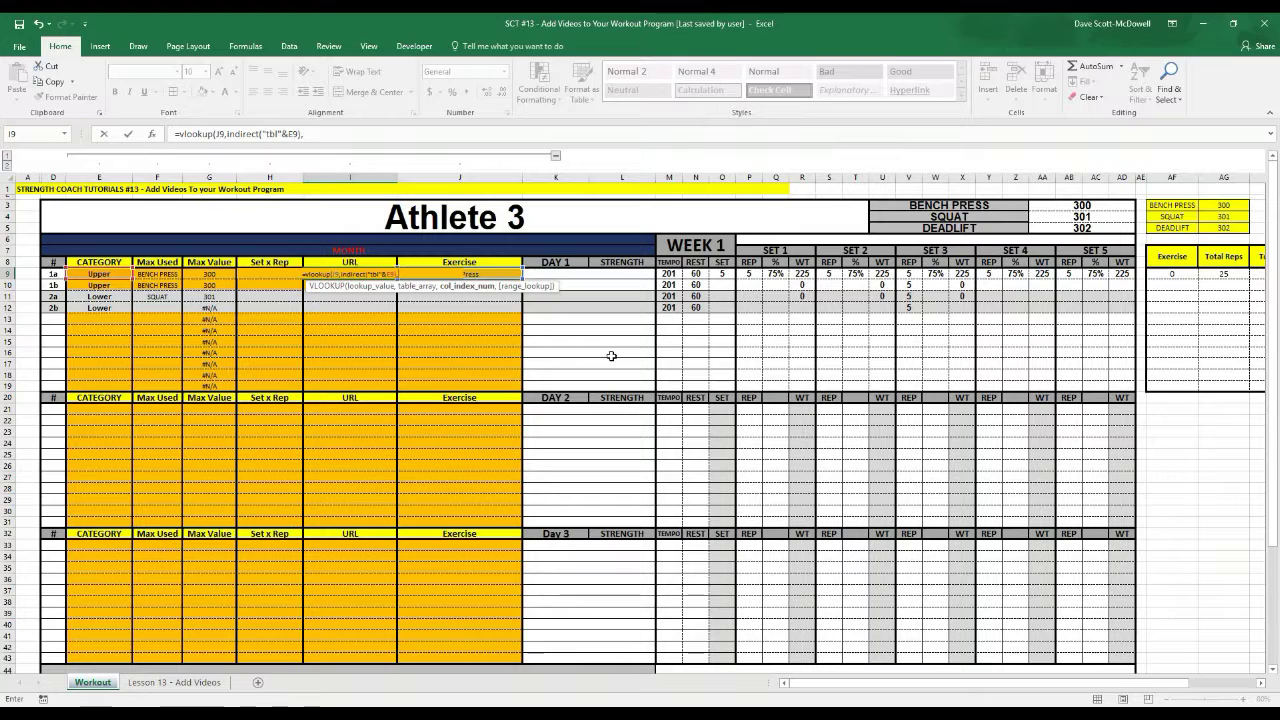
pyautogui.write('2')
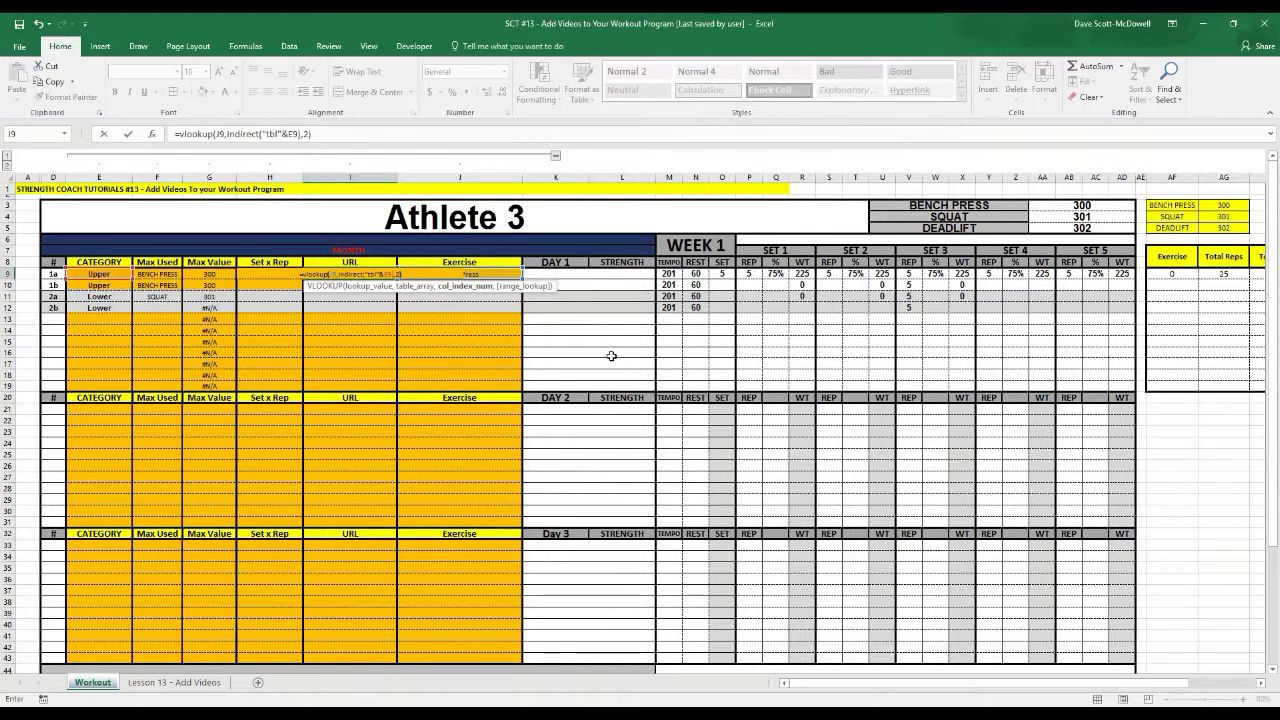
pyautogui.write(')')
pyautogui.press('Return')
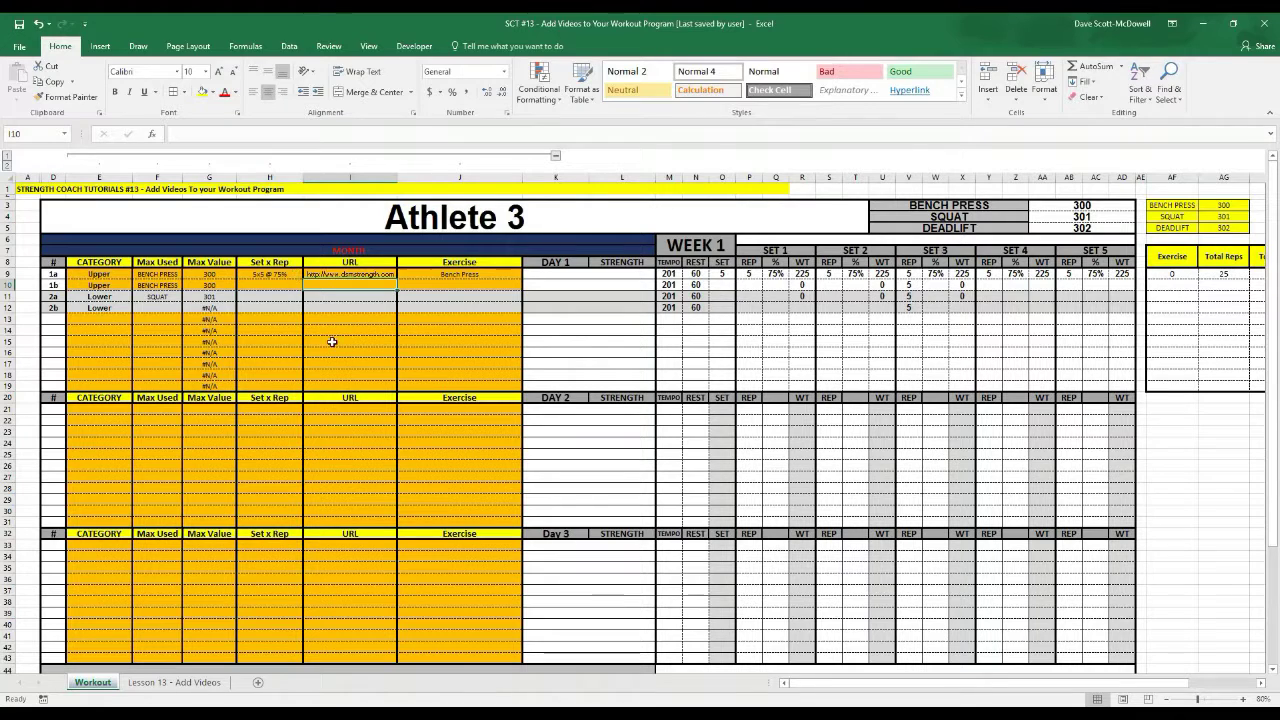
# Change the row 1a exercise in J9 to Decline Bench and check the URL lookup in I9.
pyautogui.click(332, 273)
pyautogui.click(349, 352)
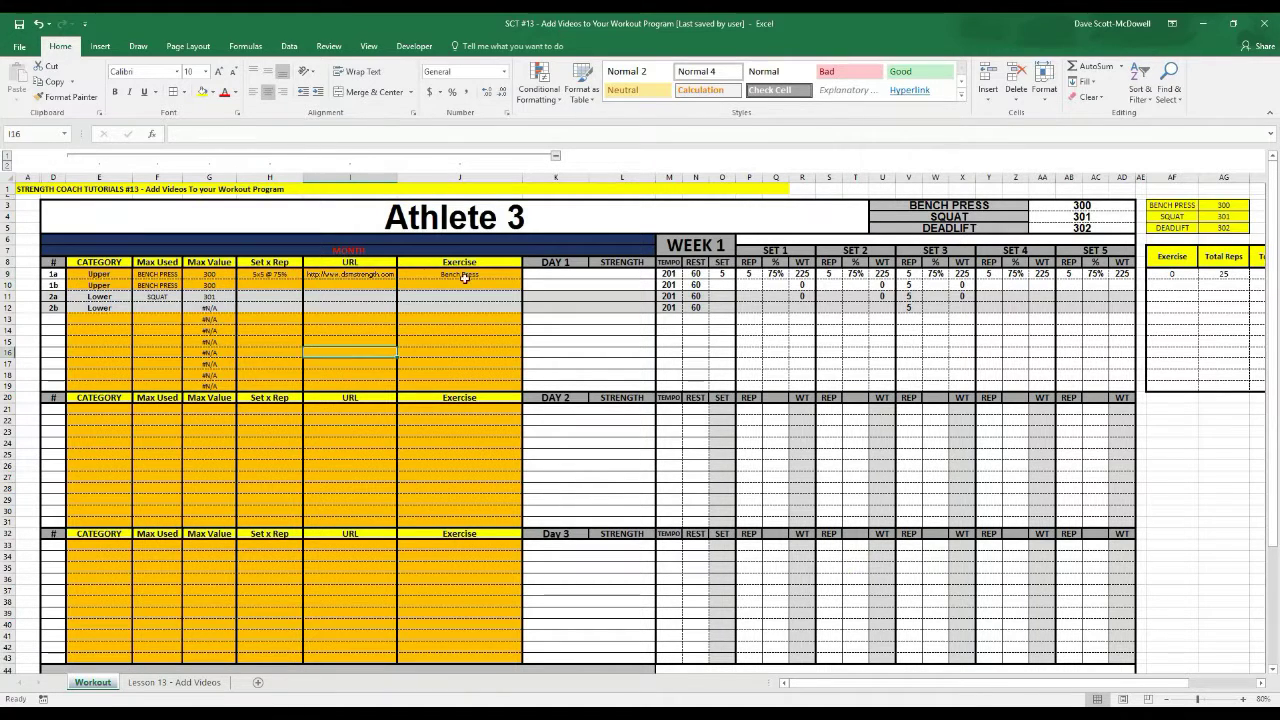
pyautogui.click(326, 274)
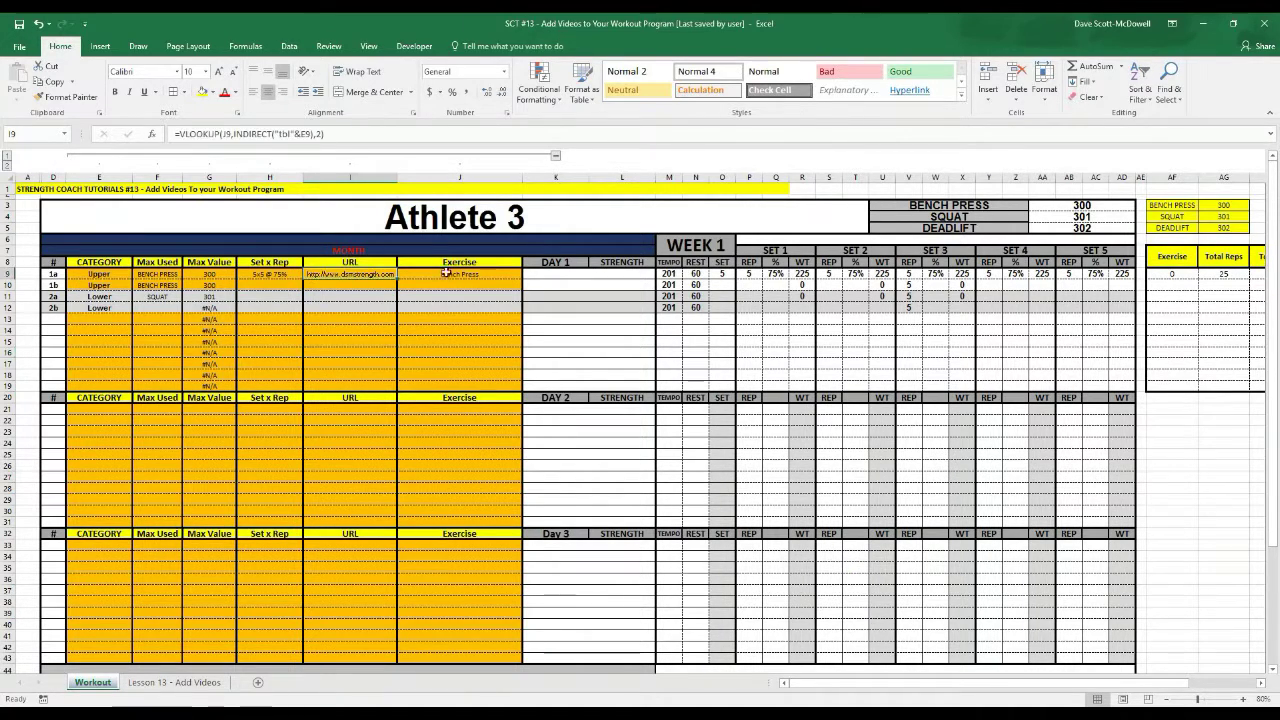
pyautogui.click(446, 274)
pyautogui.click(528, 274)
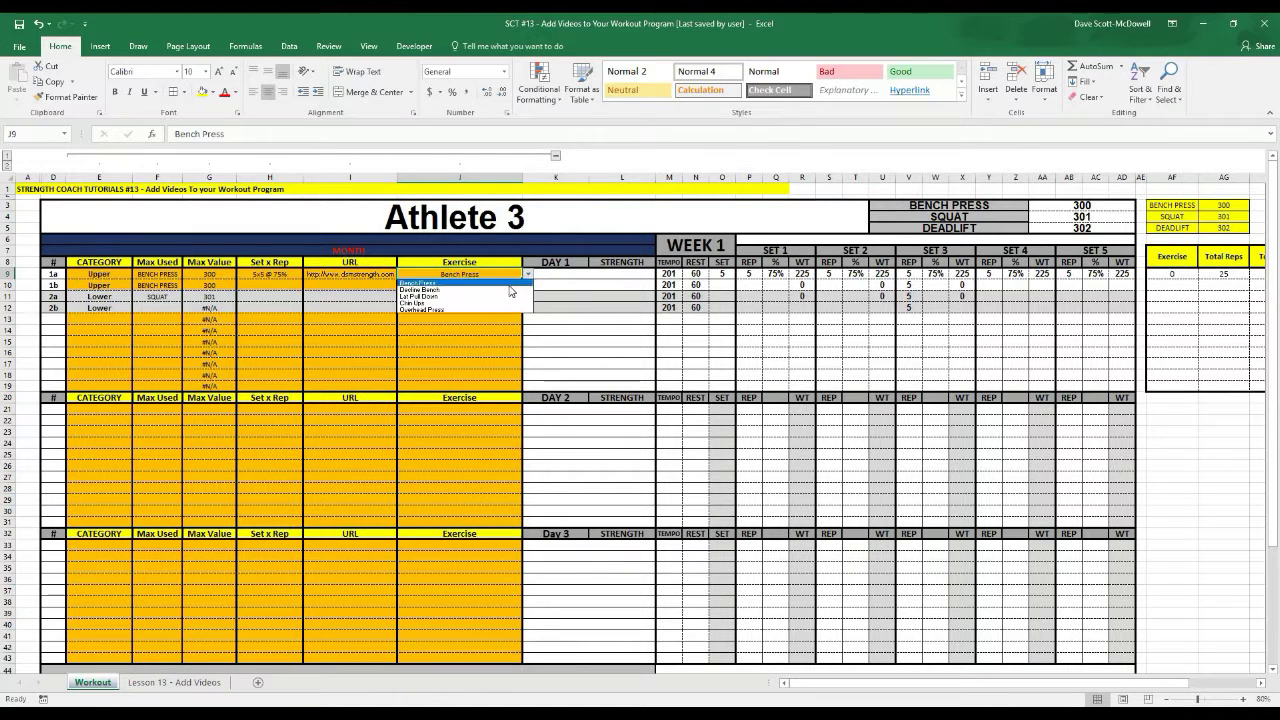
pyautogui.click(510, 291)
pyautogui.click(347, 272)
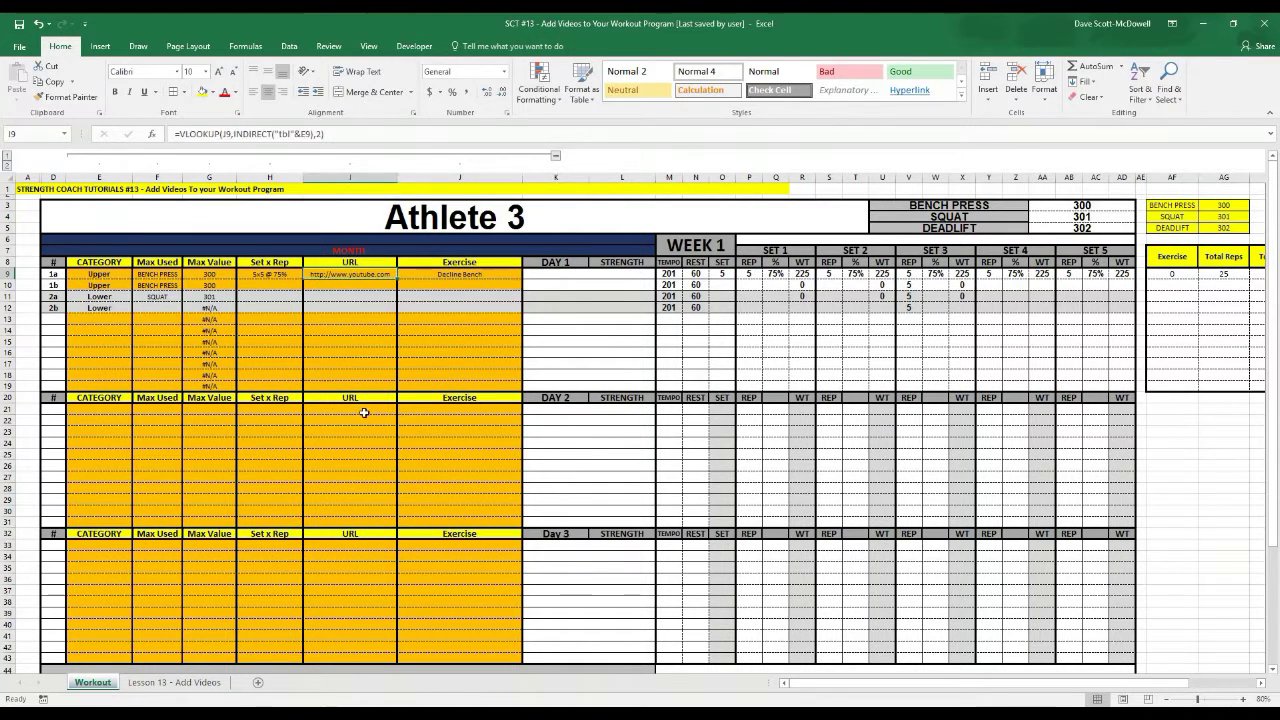
pyautogui.click(338, 377)
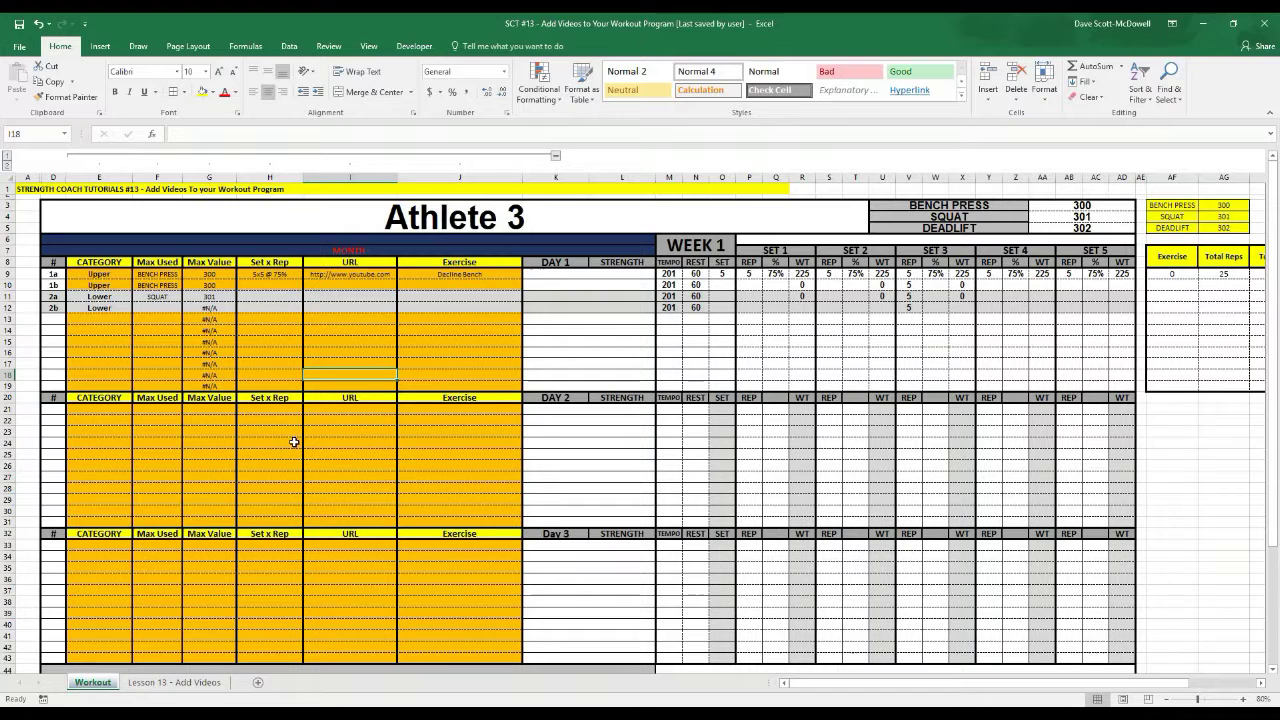
# Switch the exercise in J9 to Bench Press and back to Decline Bench to retest the URL lookup.
pyautogui.click(420, 337)
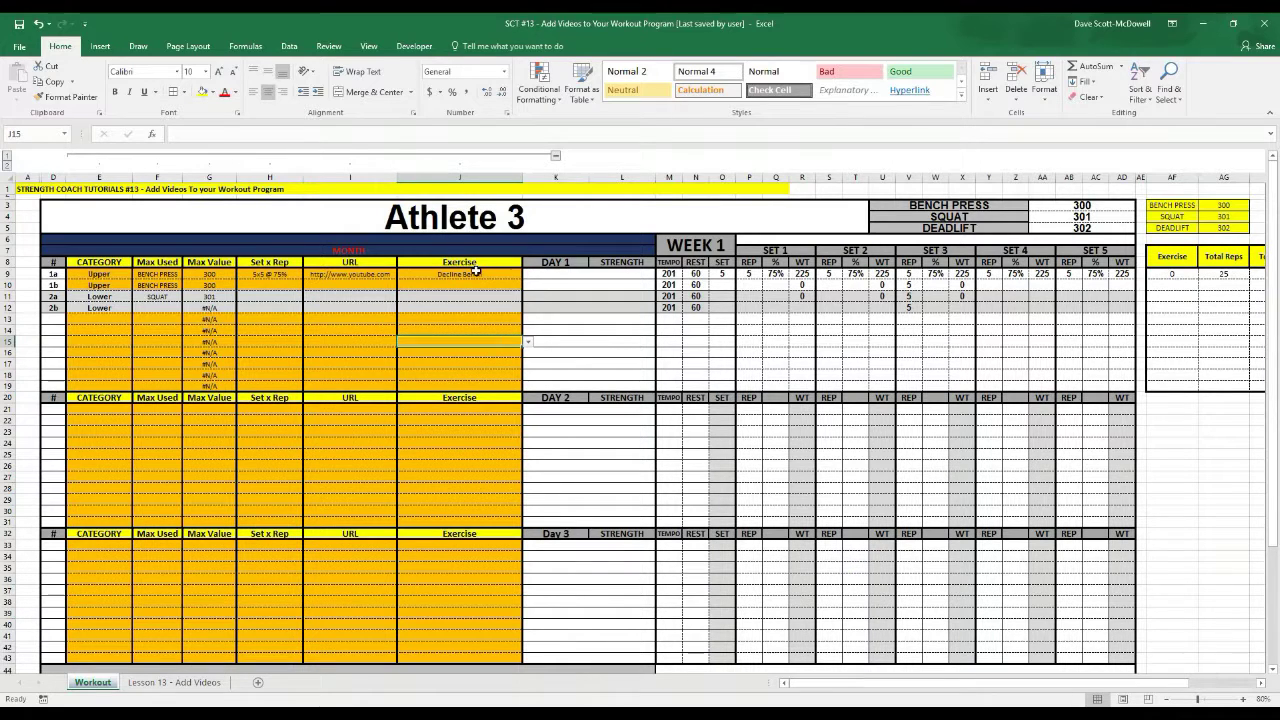
pyautogui.click(470, 273)
pyautogui.click(528, 274)
pyautogui.click(523, 283)
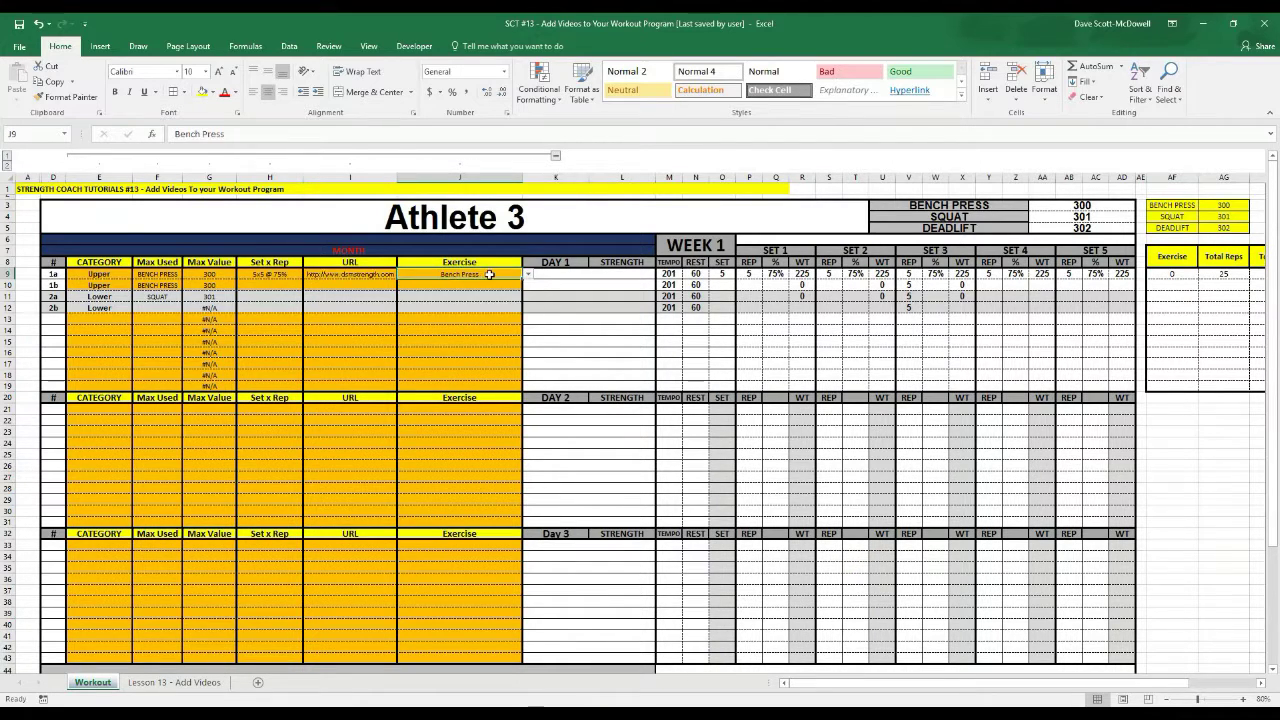
pyautogui.click(528, 274)
pyautogui.click(506, 289)
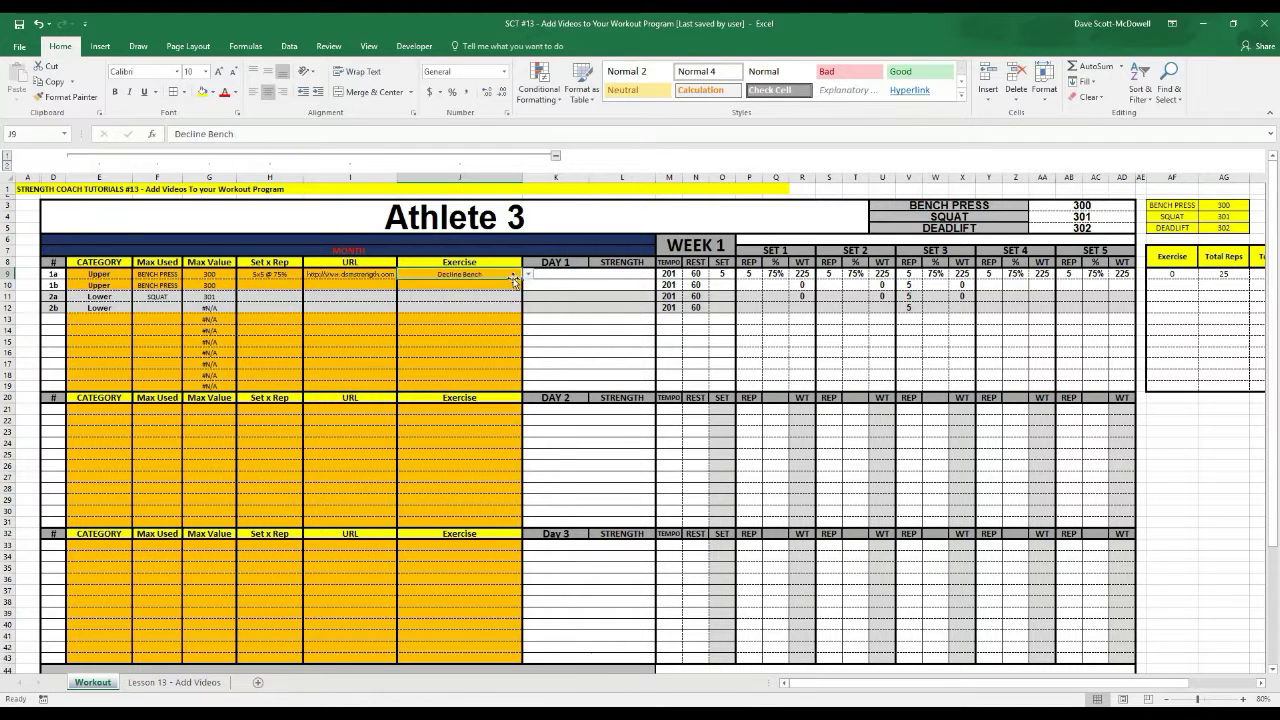
pyautogui.click(428, 339)
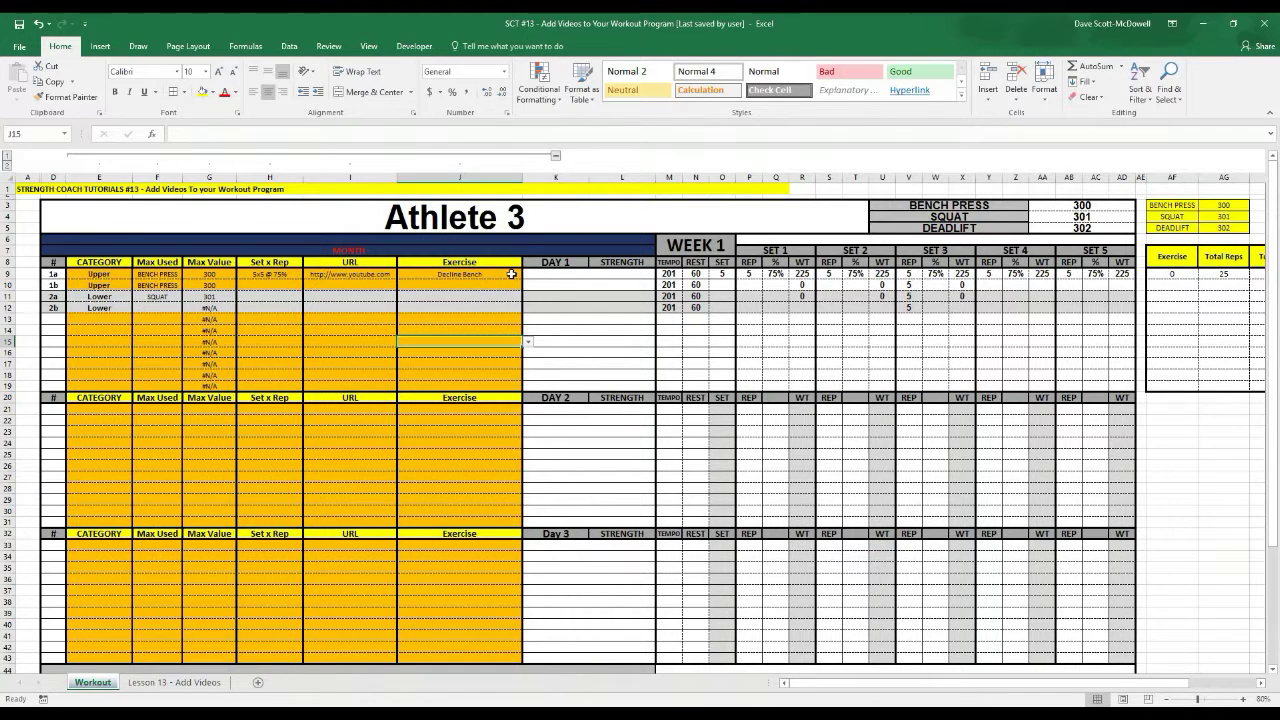
# Enter =HYPERLINK(I9,J9) in Day 1 cell K9 to link the row 1a exercise name to its URL.
pyautogui.click(563, 274)
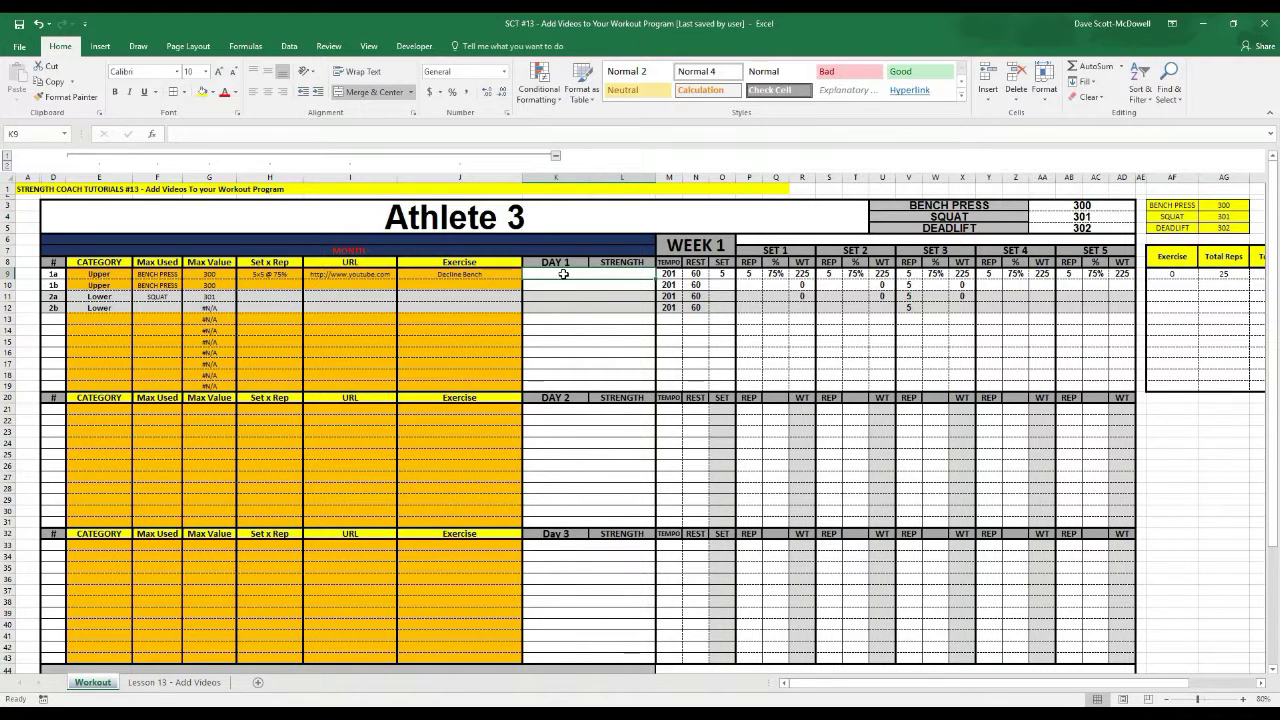
pyautogui.write('=h')
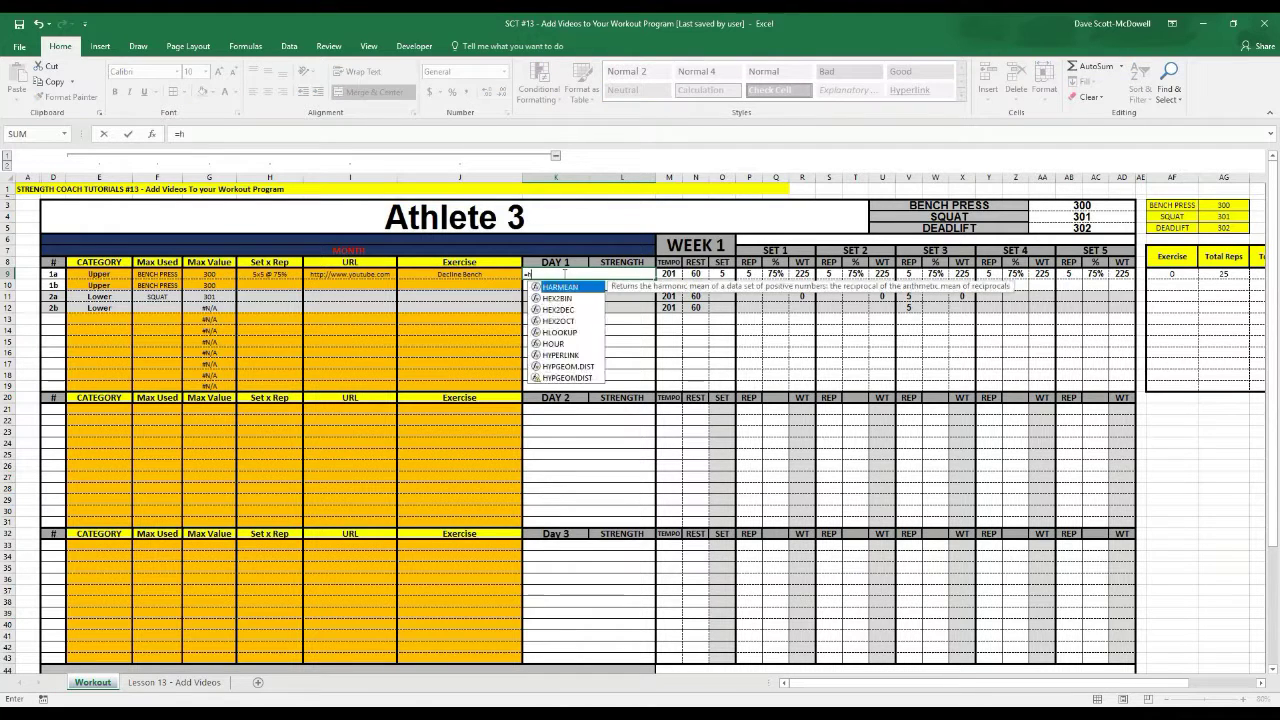
pyautogui.write('yperlink')
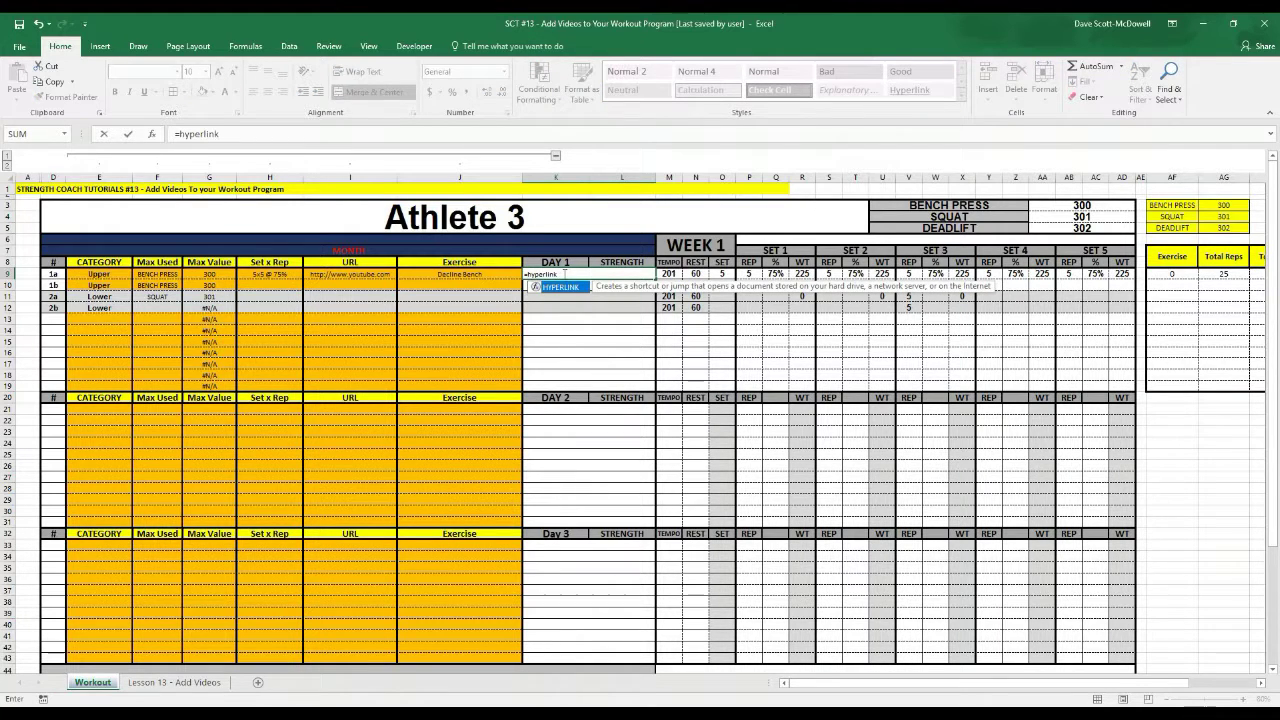
pyautogui.write('(')
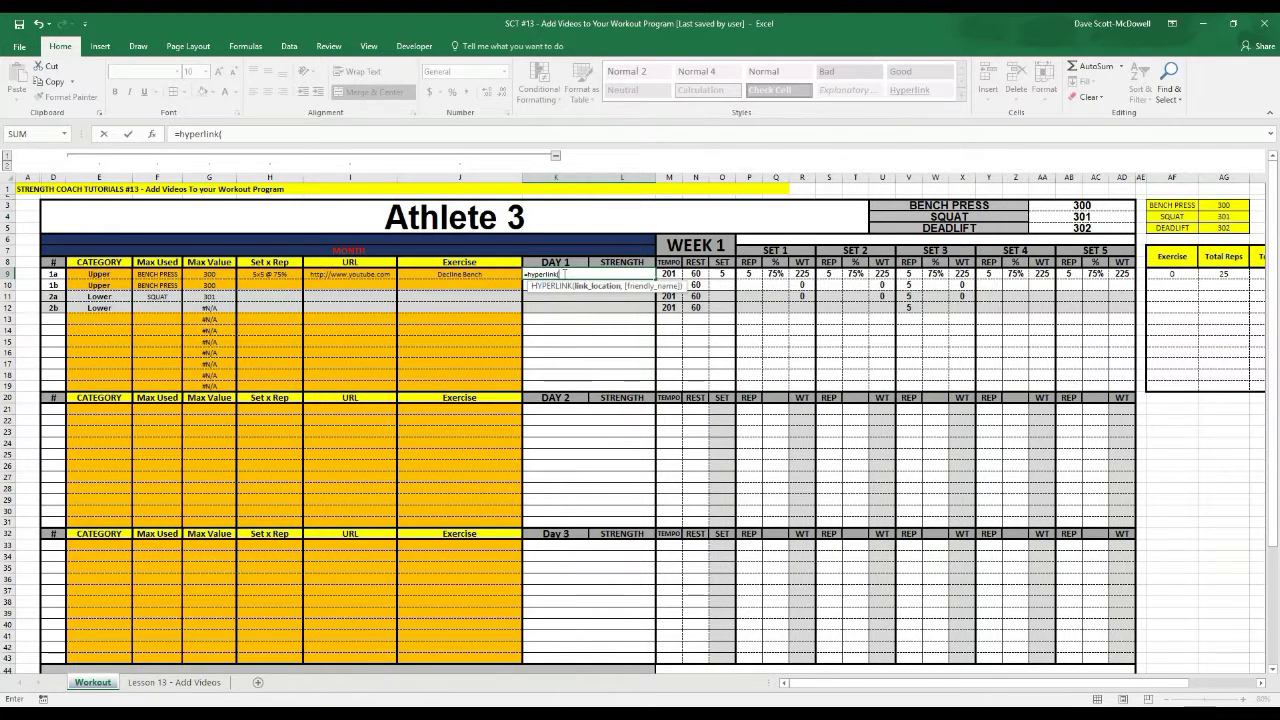
pyautogui.click(382, 274)
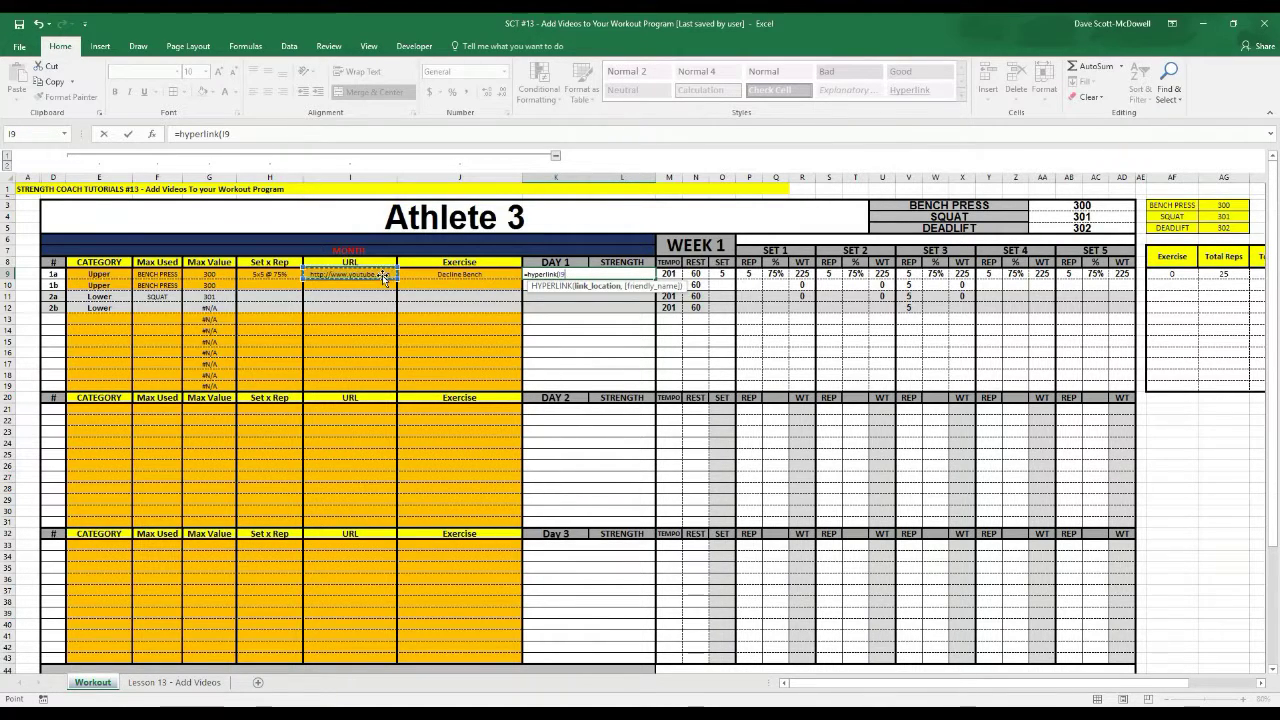
pyautogui.write(',')
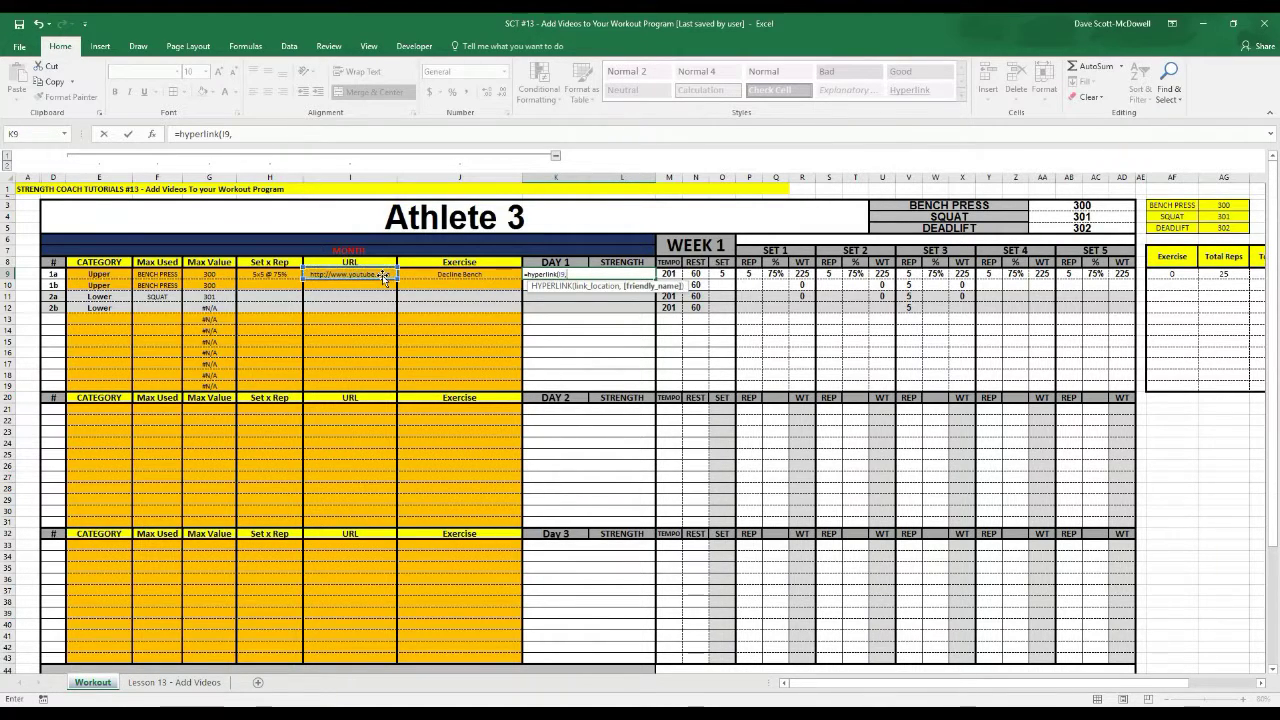
pyautogui.click(455, 273)
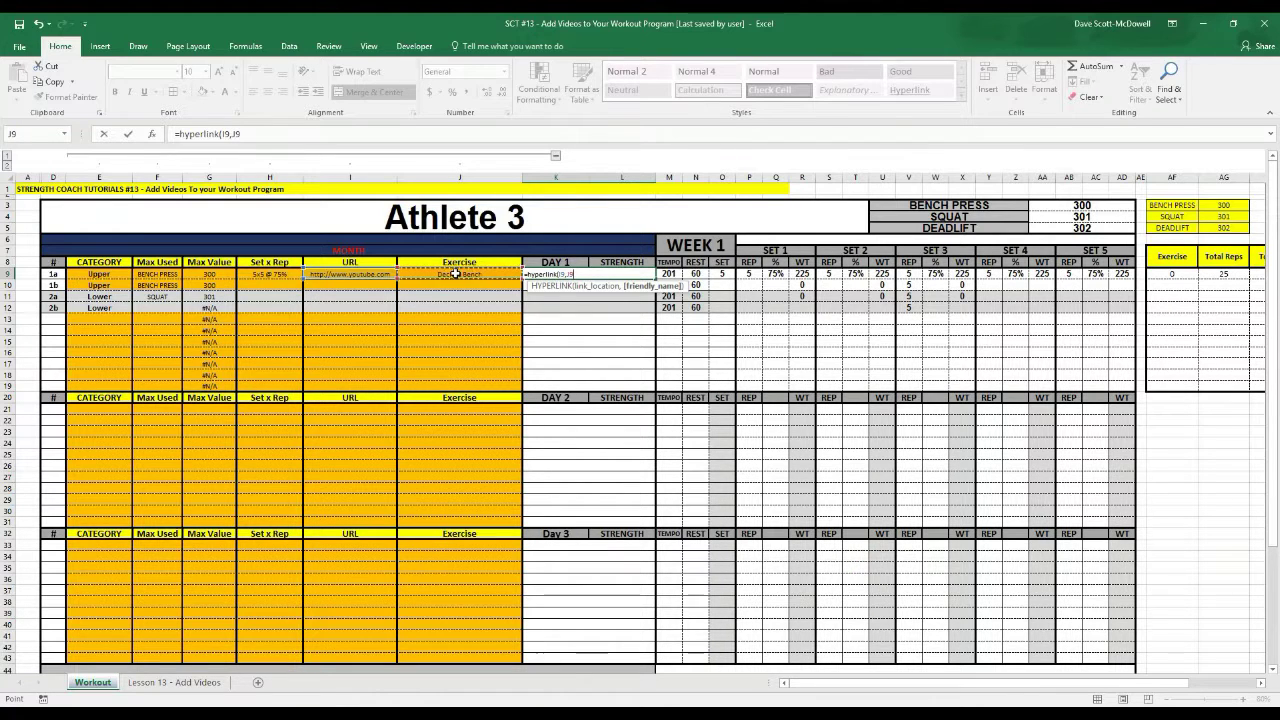
pyautogui.write(')')
pyautogui.press('Return')
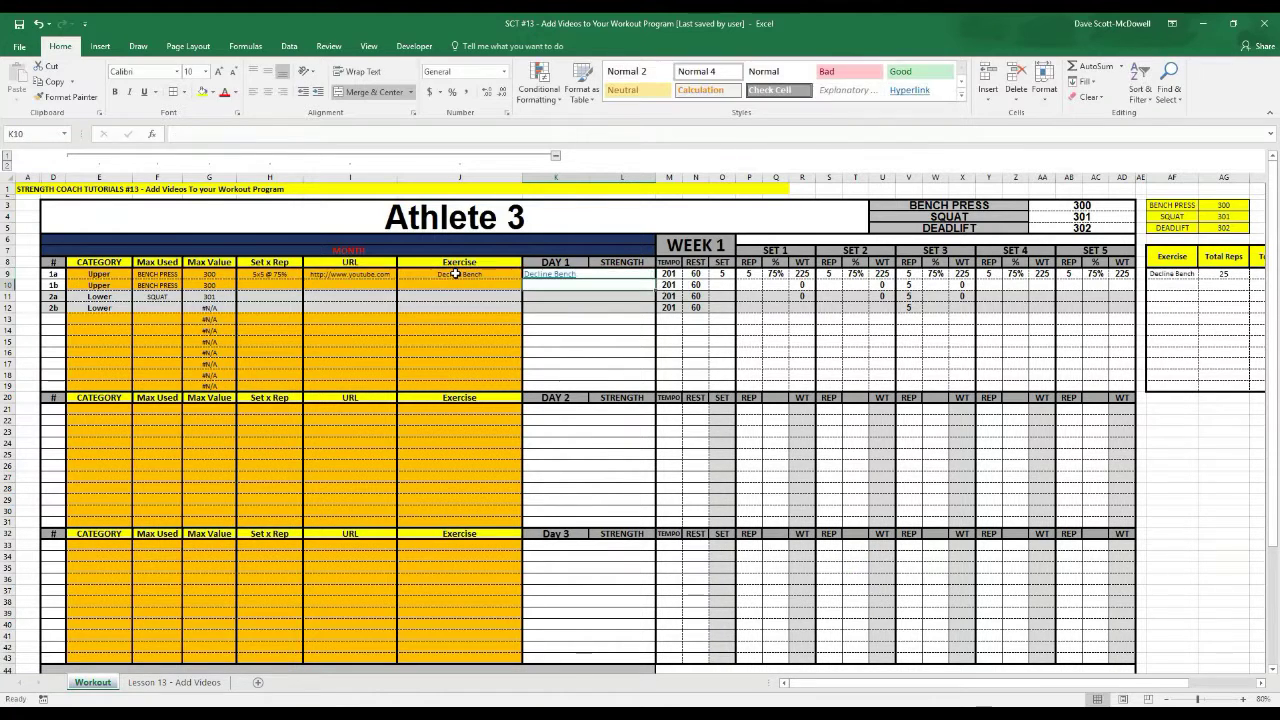
# Test the Decline Bench link in K9, look over the web page it opens, and close the browser window.
pyautogui.click(545, 272)
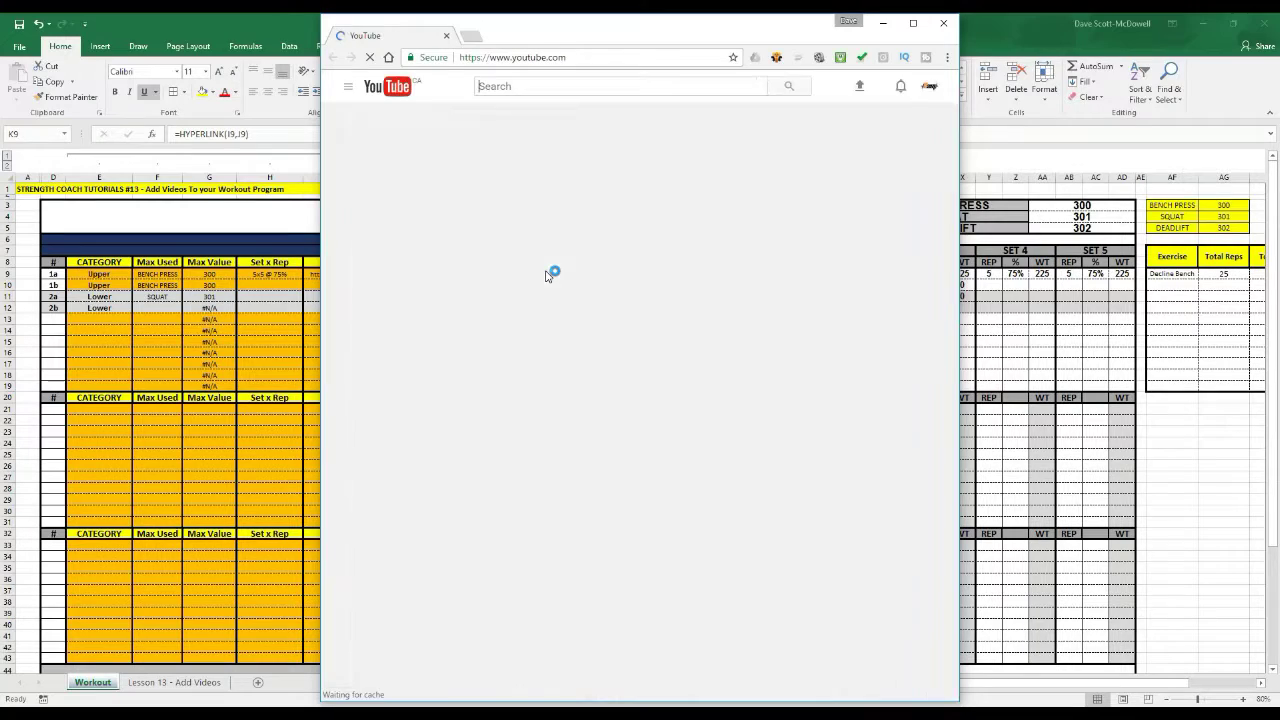
pyautogui.scroll(-3, 540, 370)
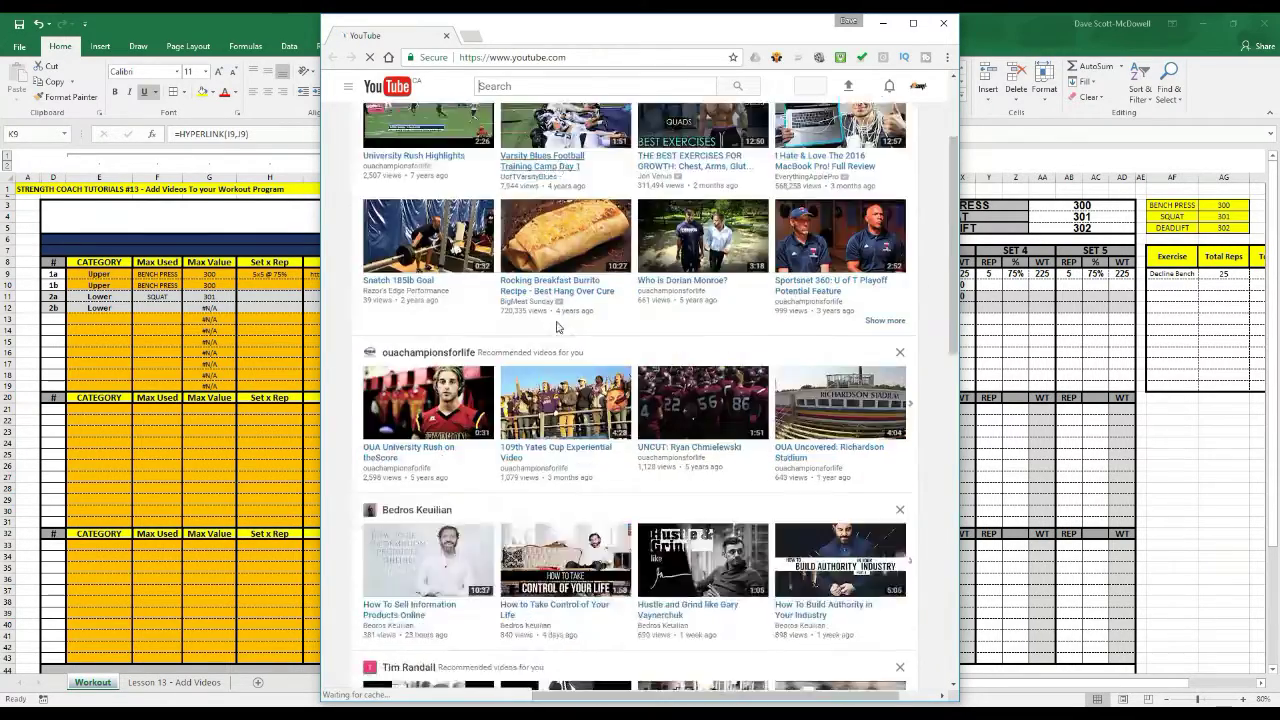
pyautogui.click(945, 27)
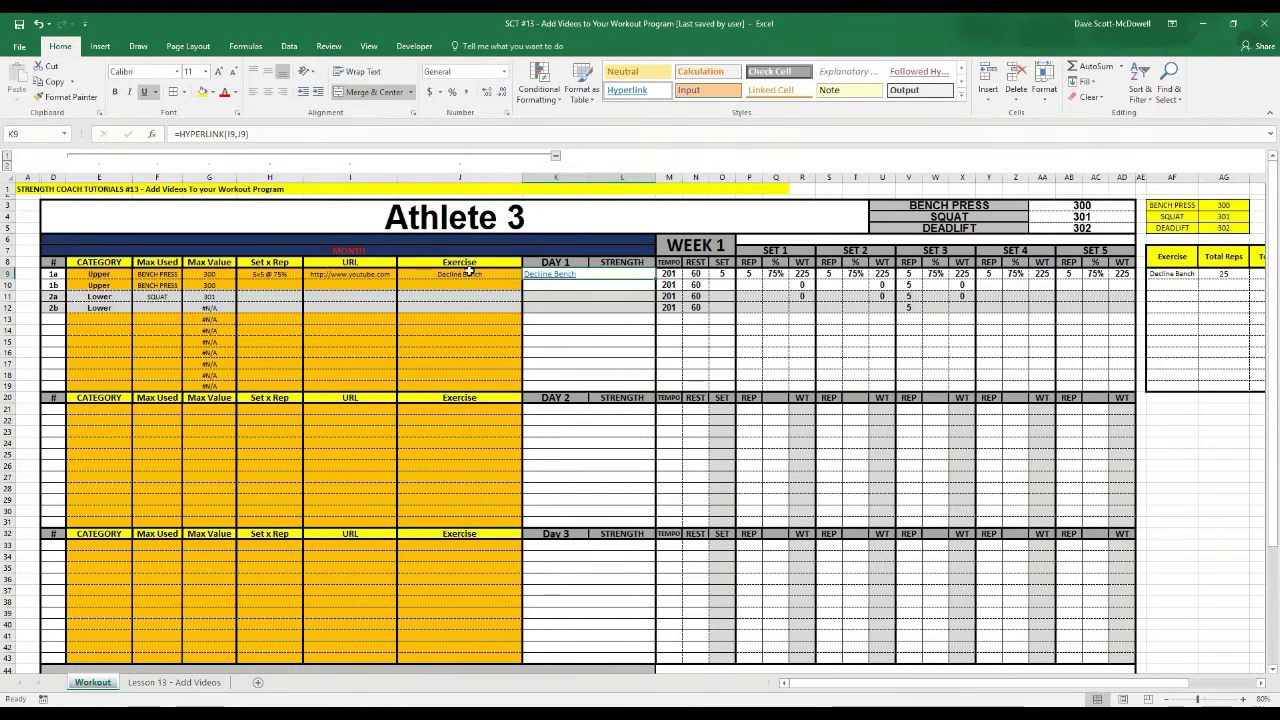
# Change the row 1a exercise in J9 to Bench Press.
pyautogui.click(470, 273)
pyautogui.click(528, 274)
pyautogui.click(486, 283)
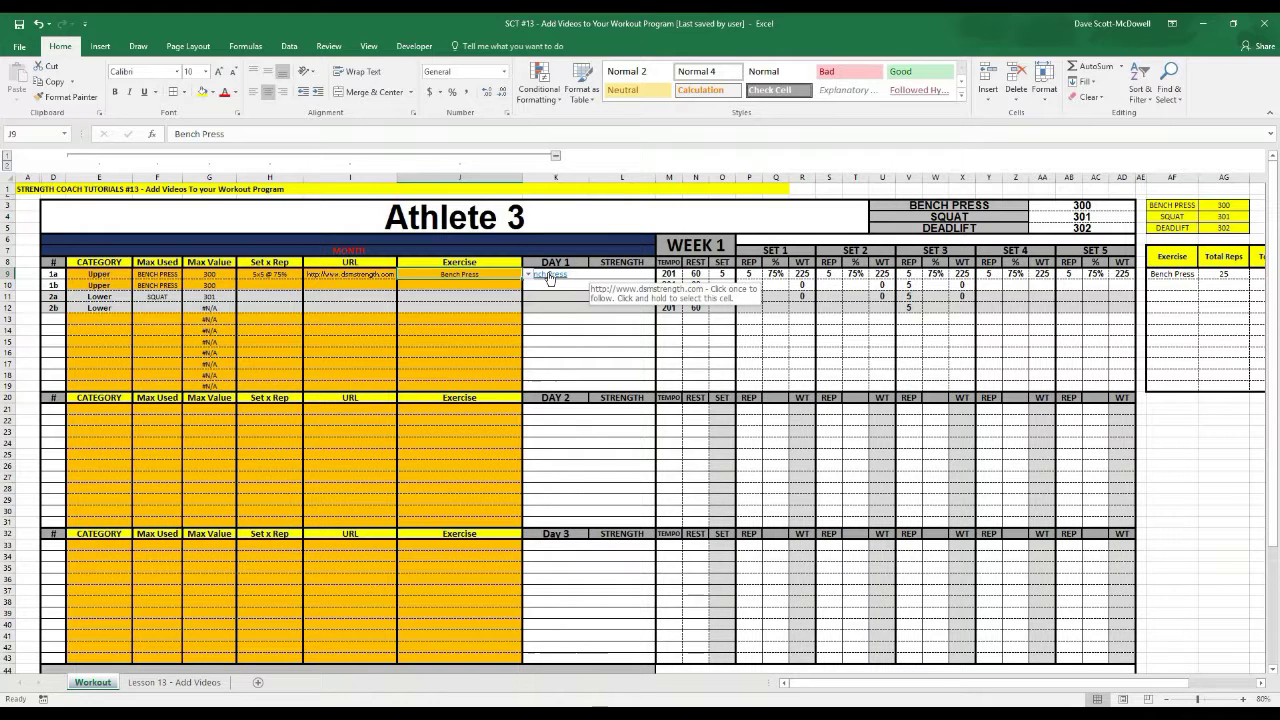
# Test the Bench Press link in K9, look over the web page it opens, and close the browser window.
pyautogui.click(548, 275)
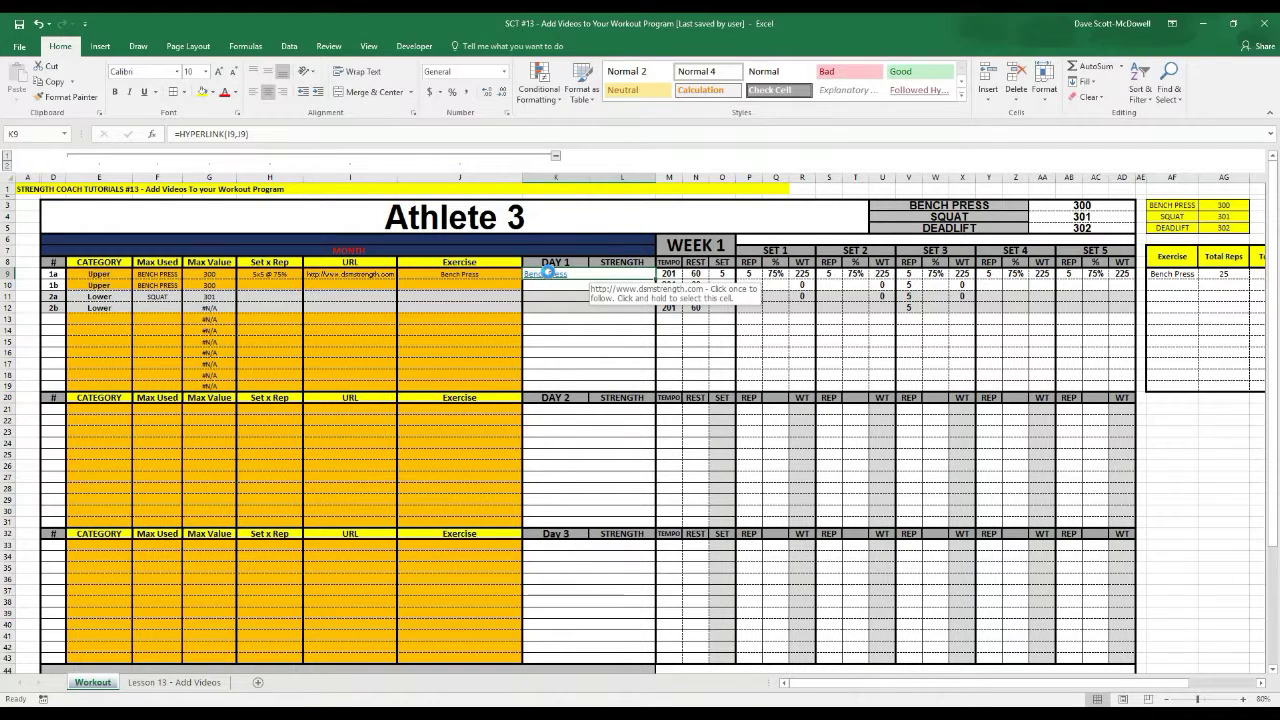
pyautogui.click(548, 272)
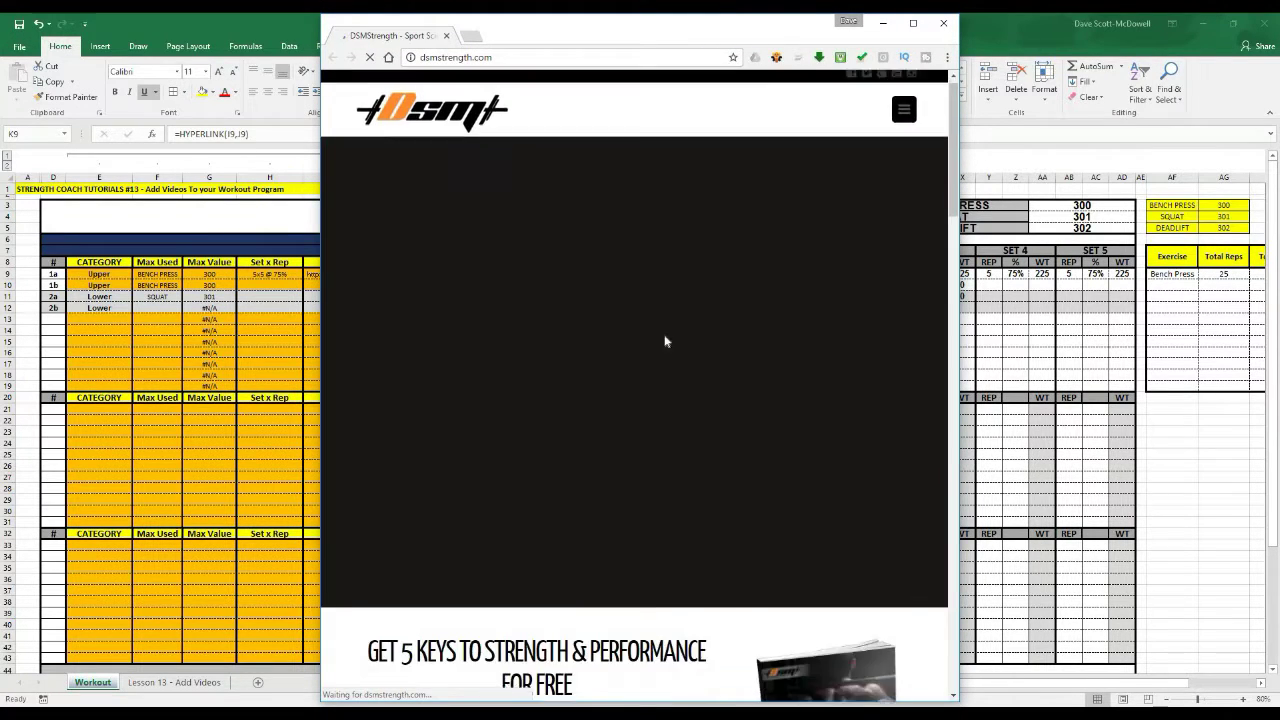
pyautogui.scroll(-15, 668, 330)
pyautogui.scroll(15, 670, 318)
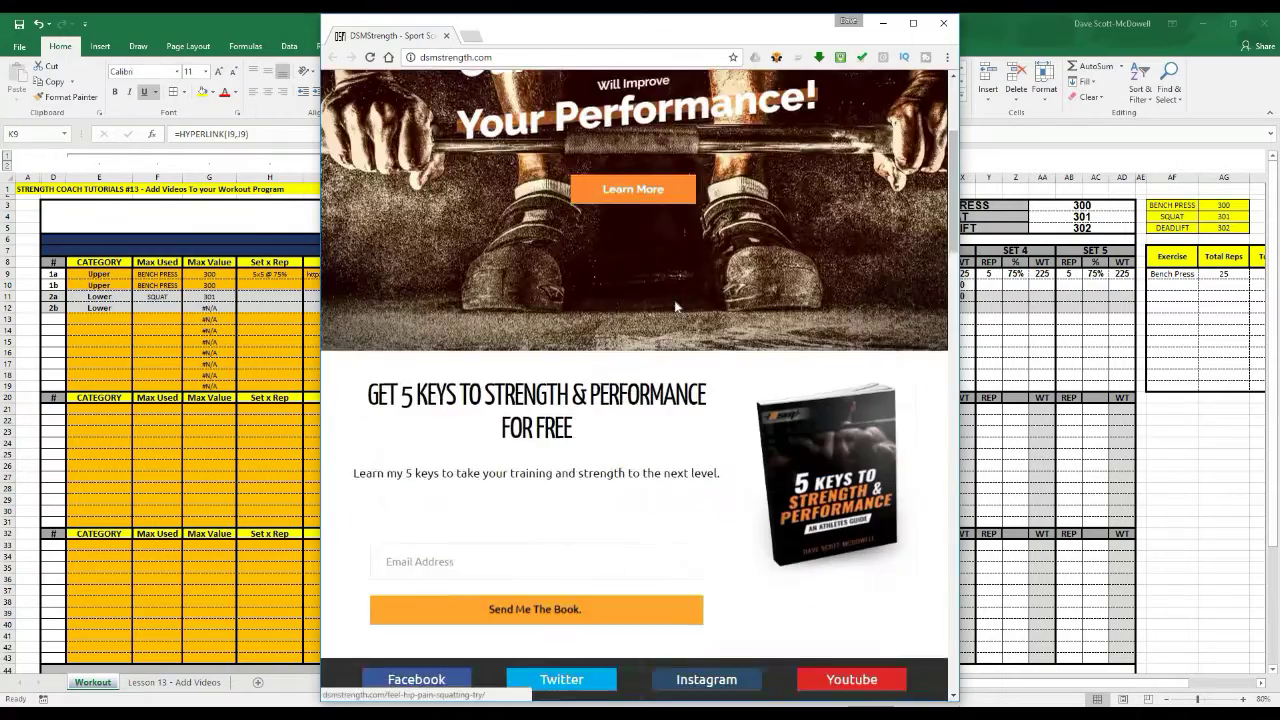
pyautogui.click(942, 23)
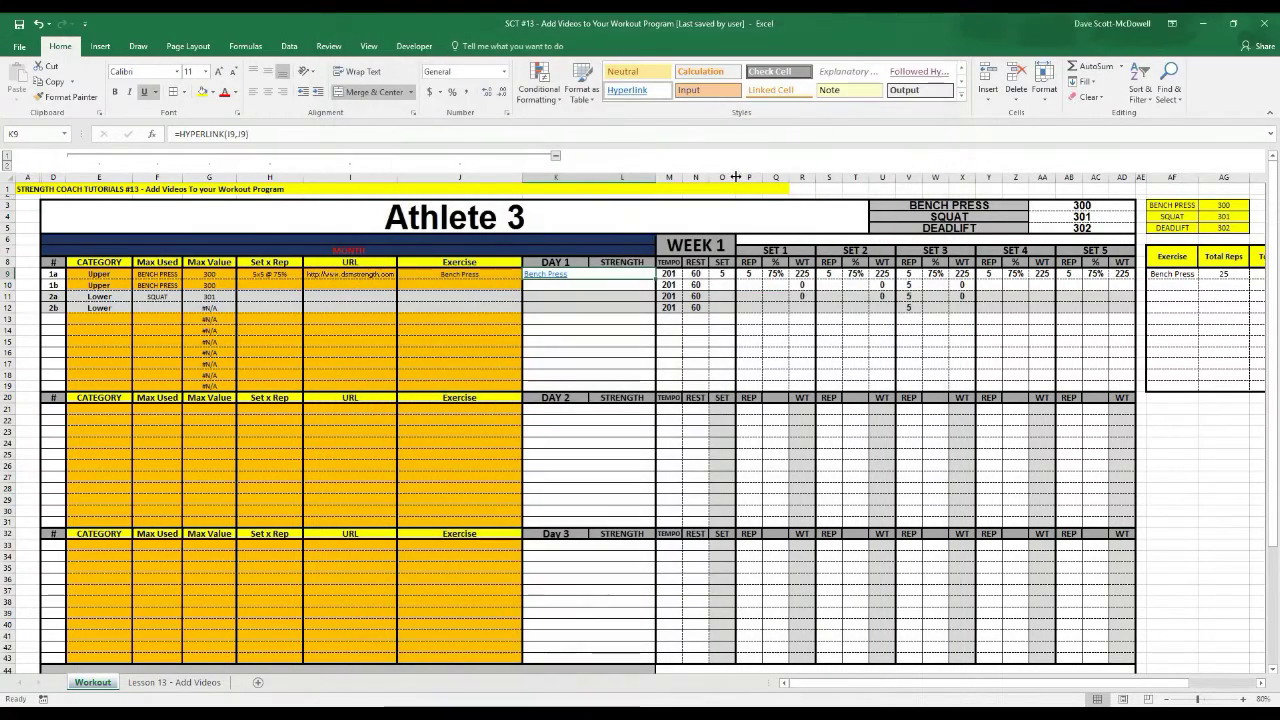
# Clear the row 1a exercise in J9 to check how the linked cells handle an empty exercise.
pyautogui.click(463, 272)
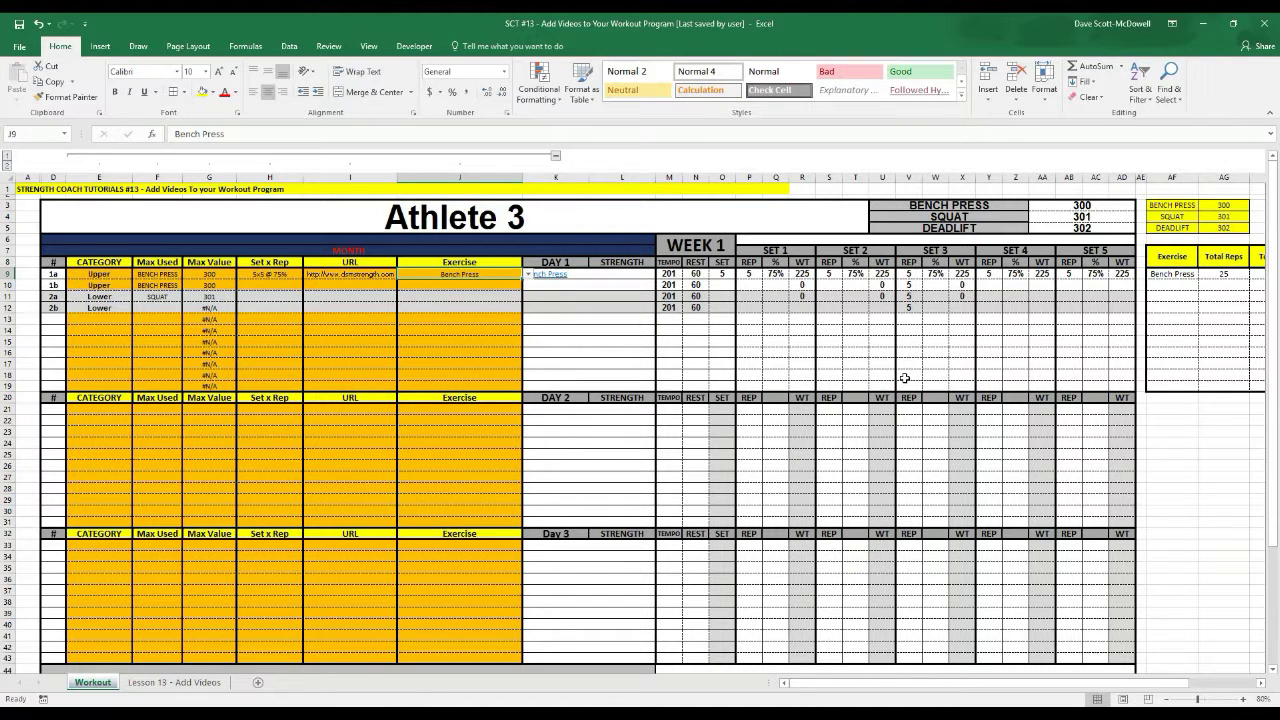
pyautogui.press('Delete')
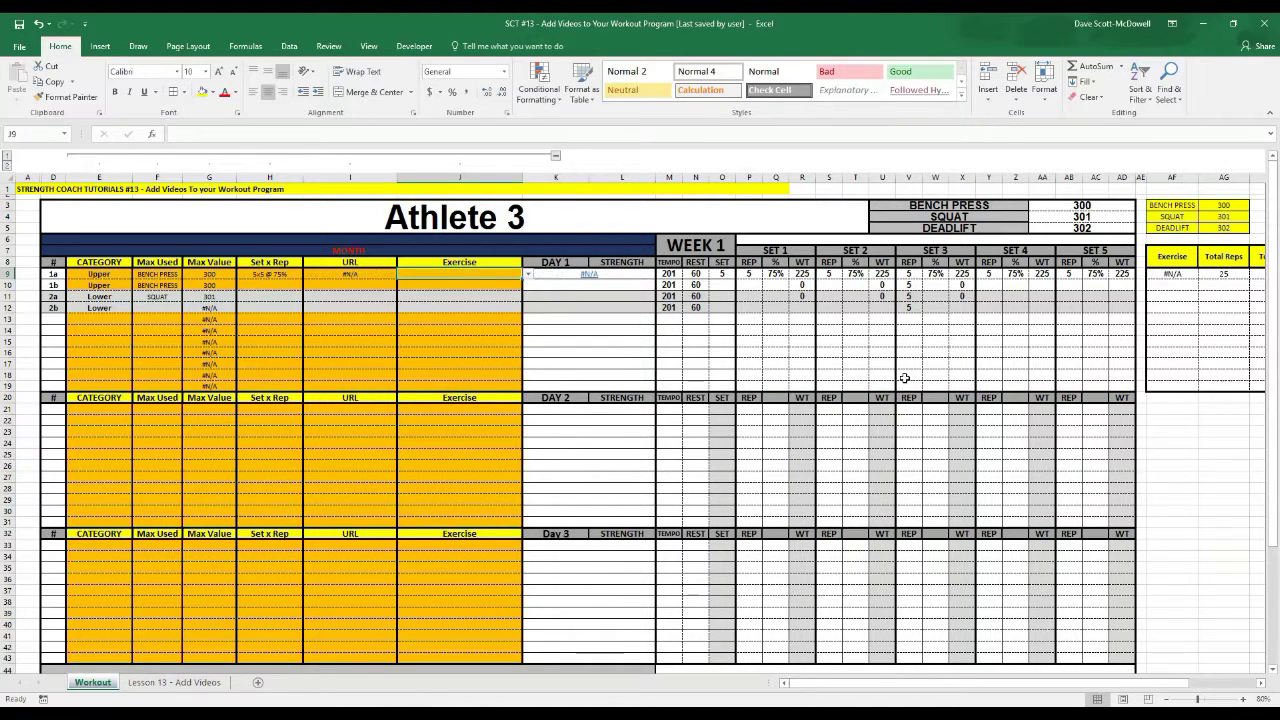
pyautogui.click(775, 499)
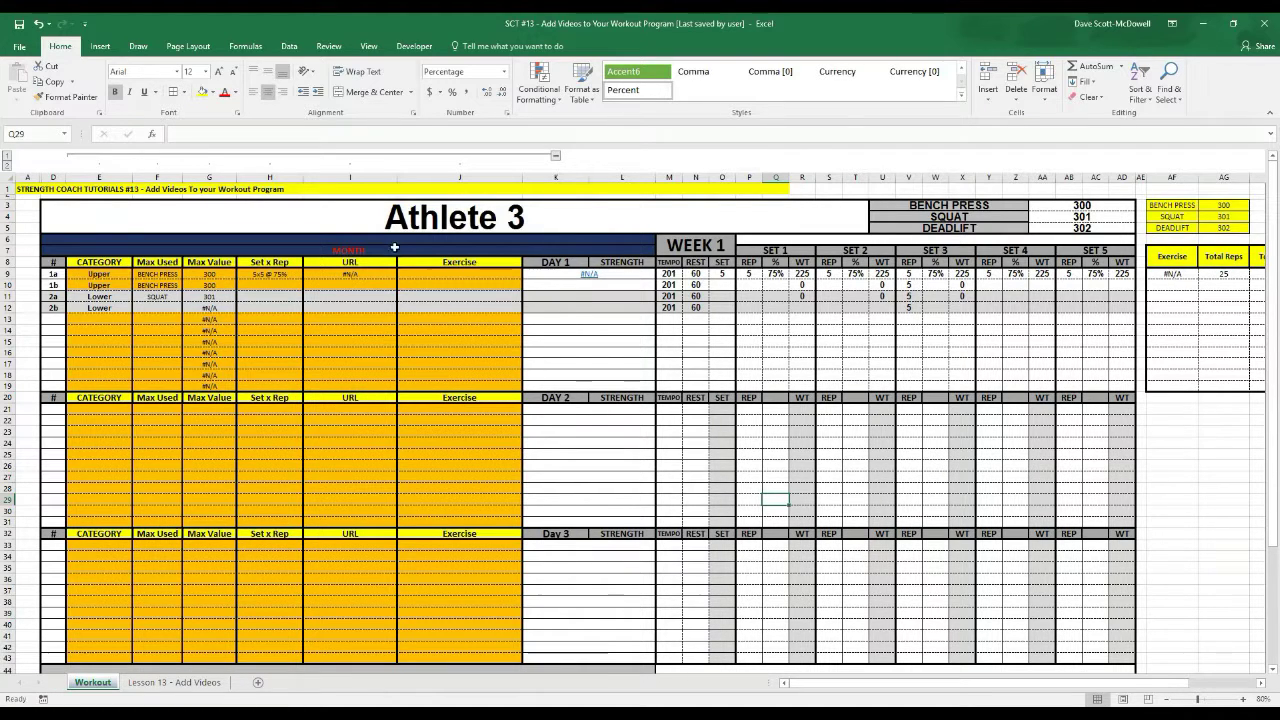
# Wrap the K9 link formula in IFERROR with a blank fallback, as =IFERROR(HYPERLINK(I9,J9),"").
pyautogui.click(537, 276)
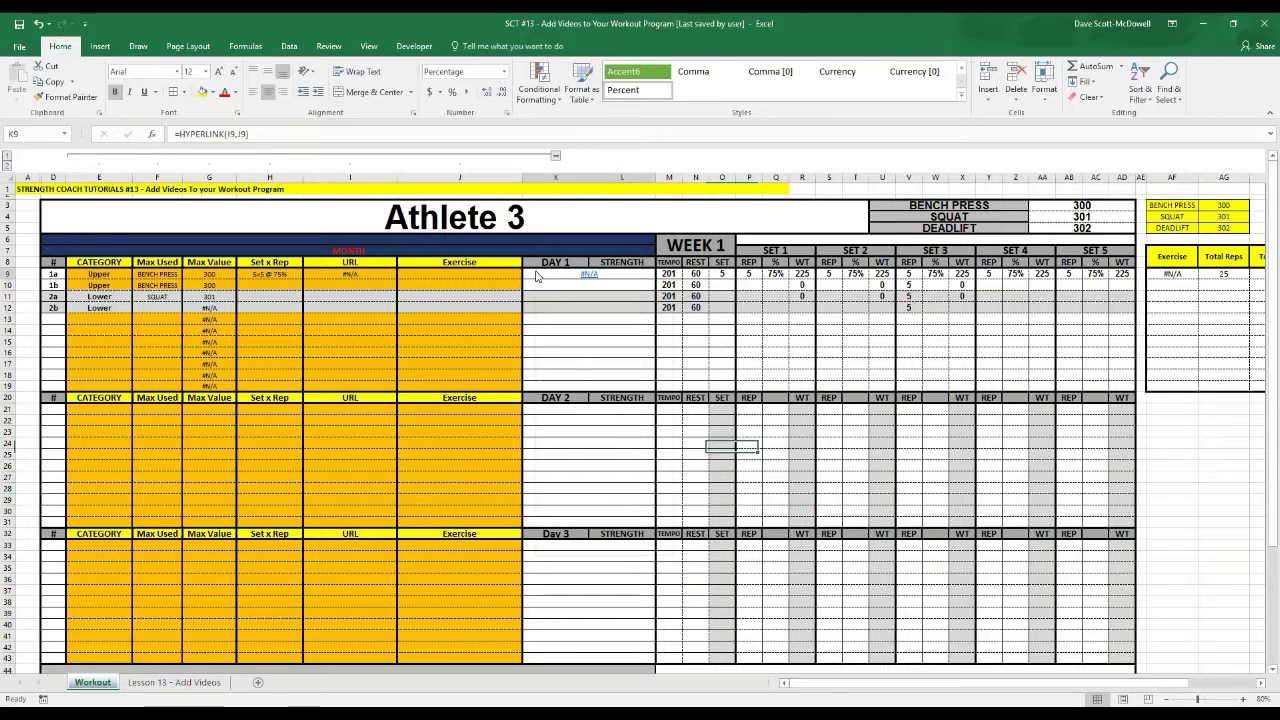
pyautogui.rightClick(537, 276)
pyautogui.press('Escape')
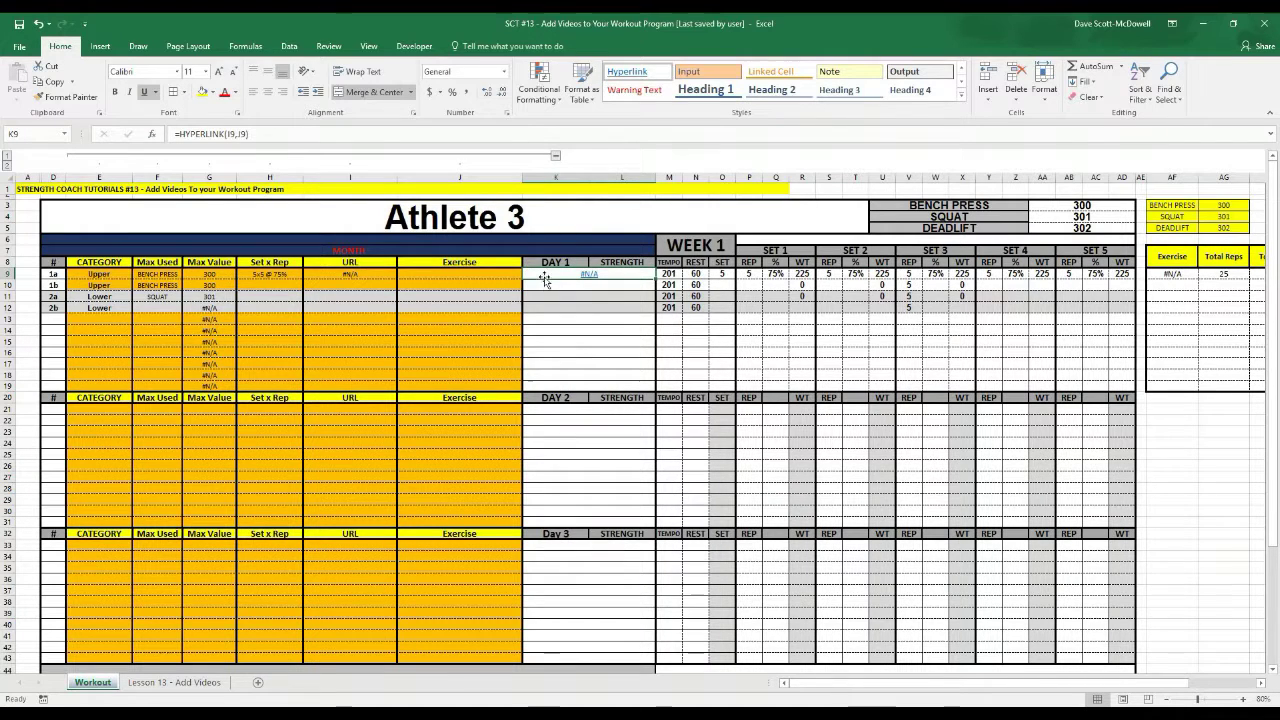
pyautogui.click(178, 134)
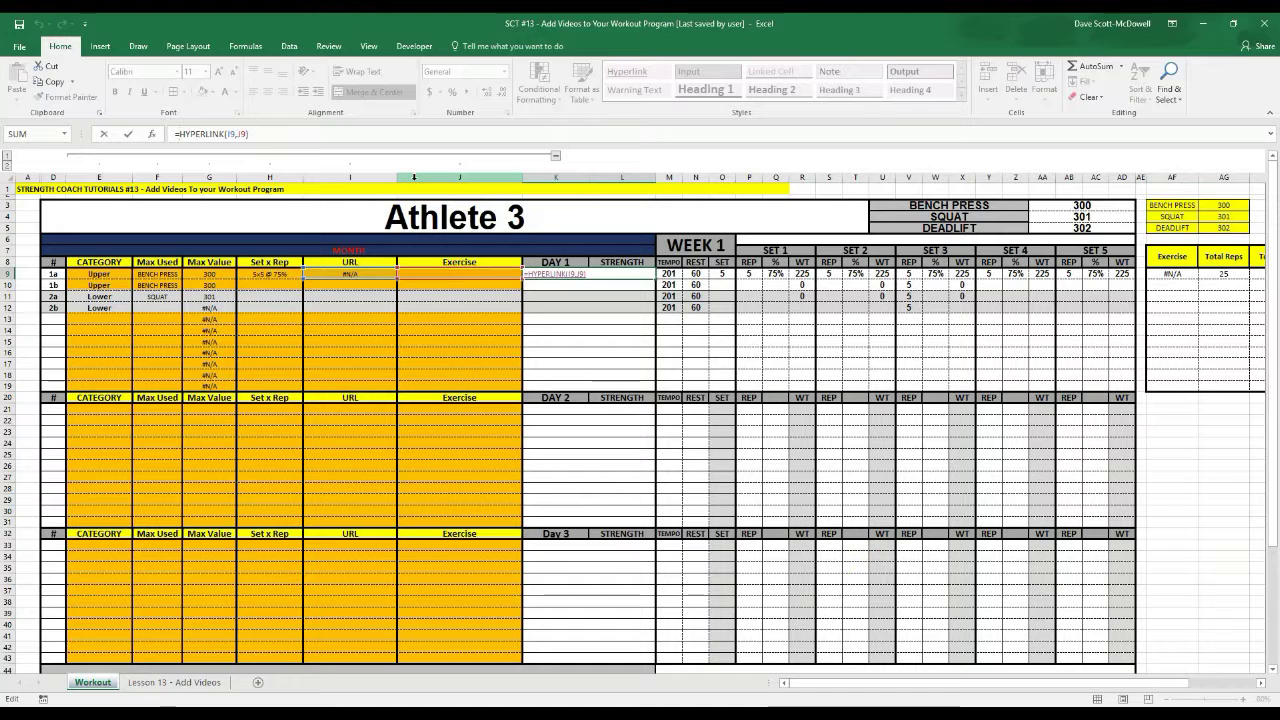
pyautogui.write('iferr')
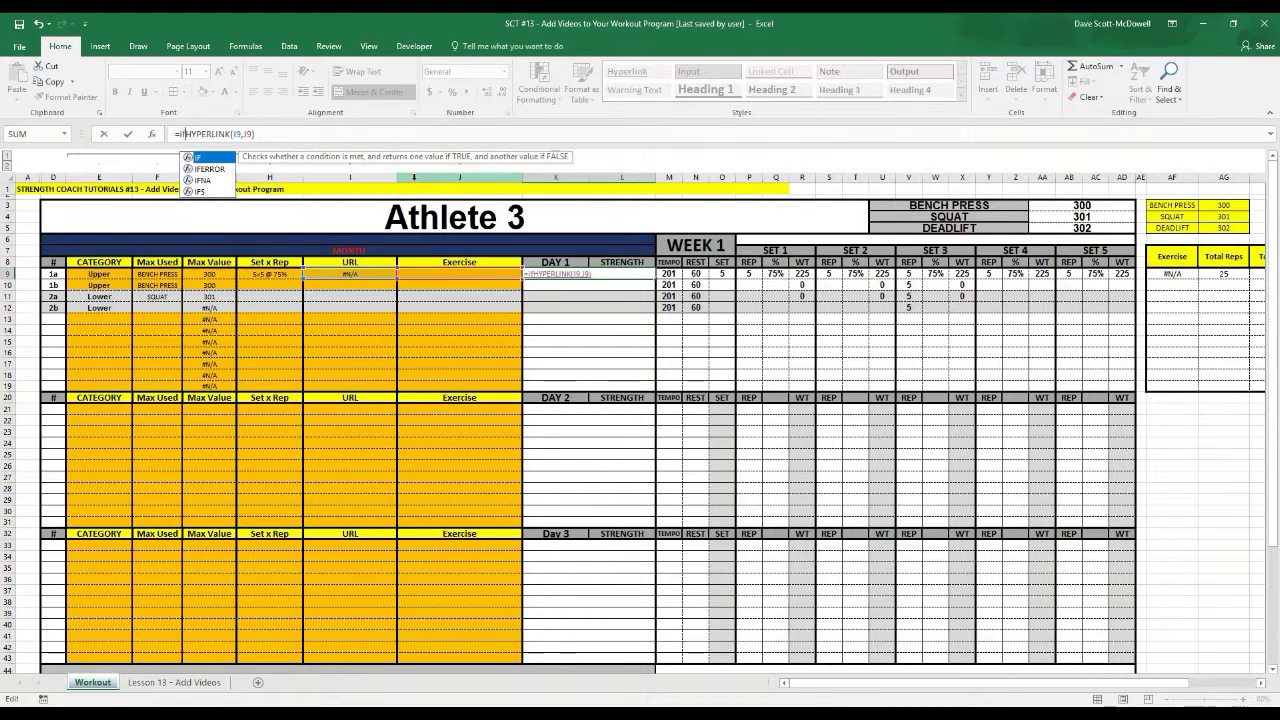
pyautogui.write('or(')
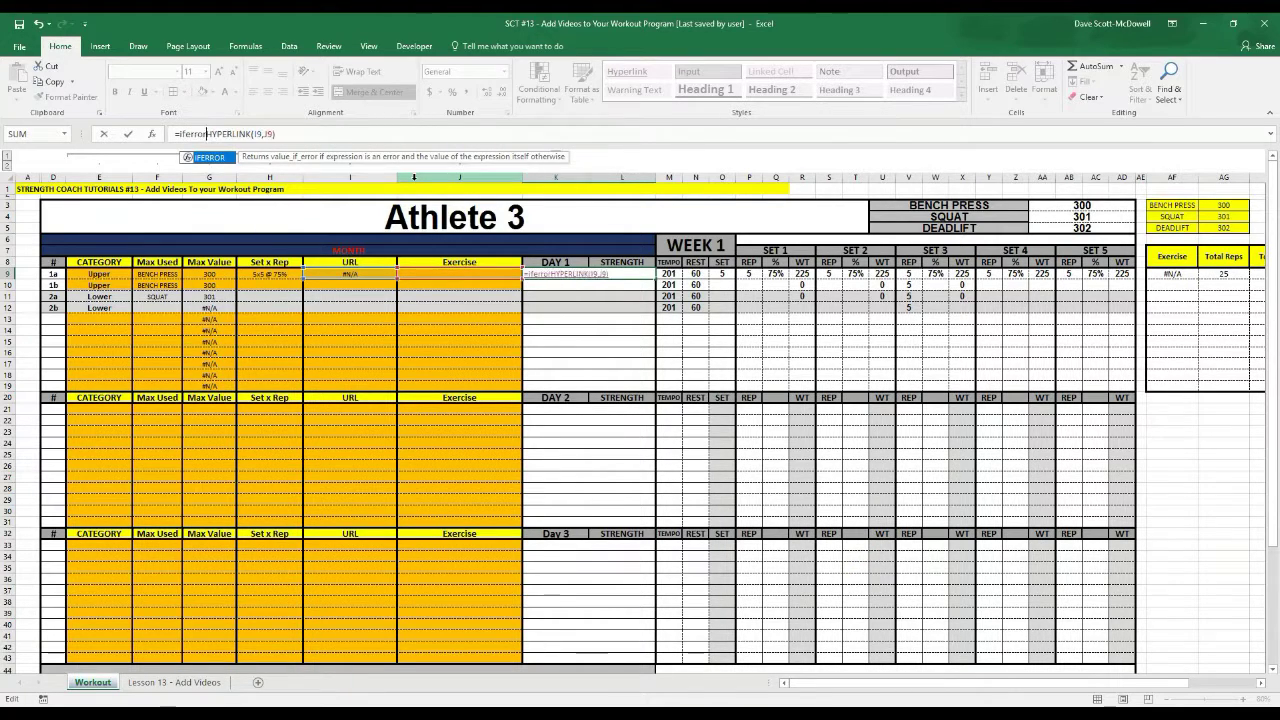
pyautogui.write('(')
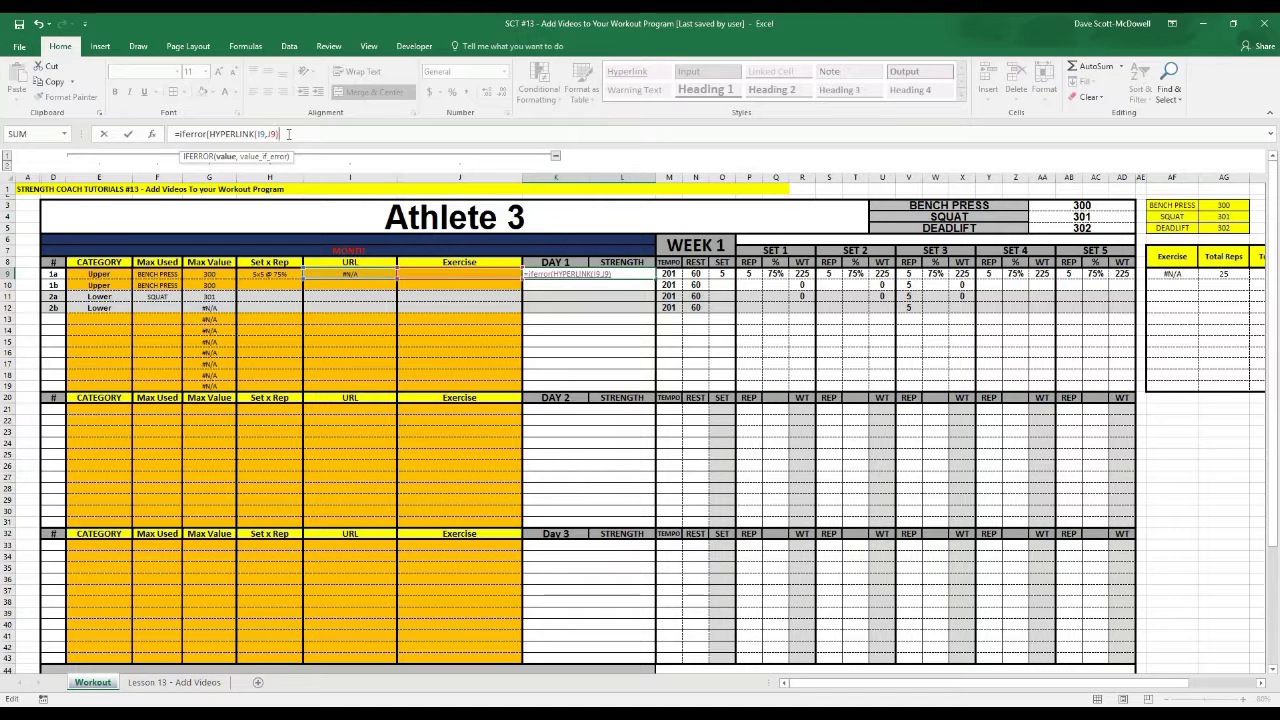
pyautogui.write(',')
pyautogui.write(')')
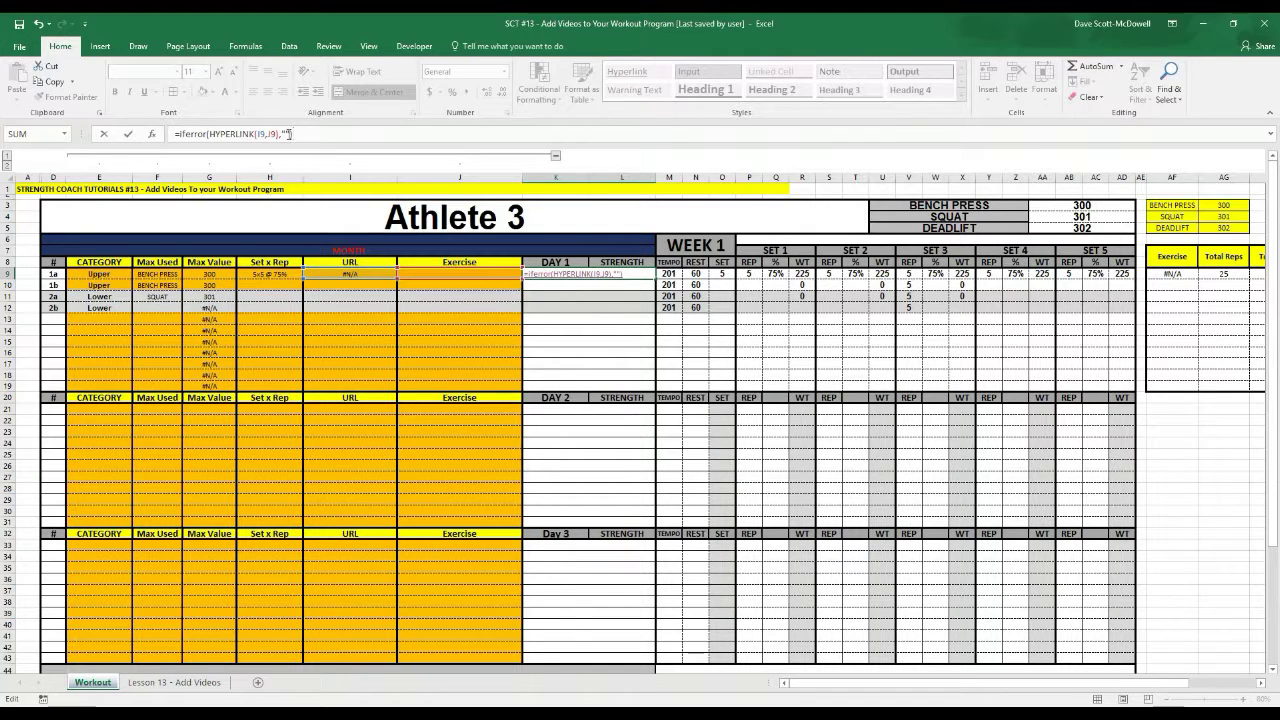
pyautogui.press('Return')
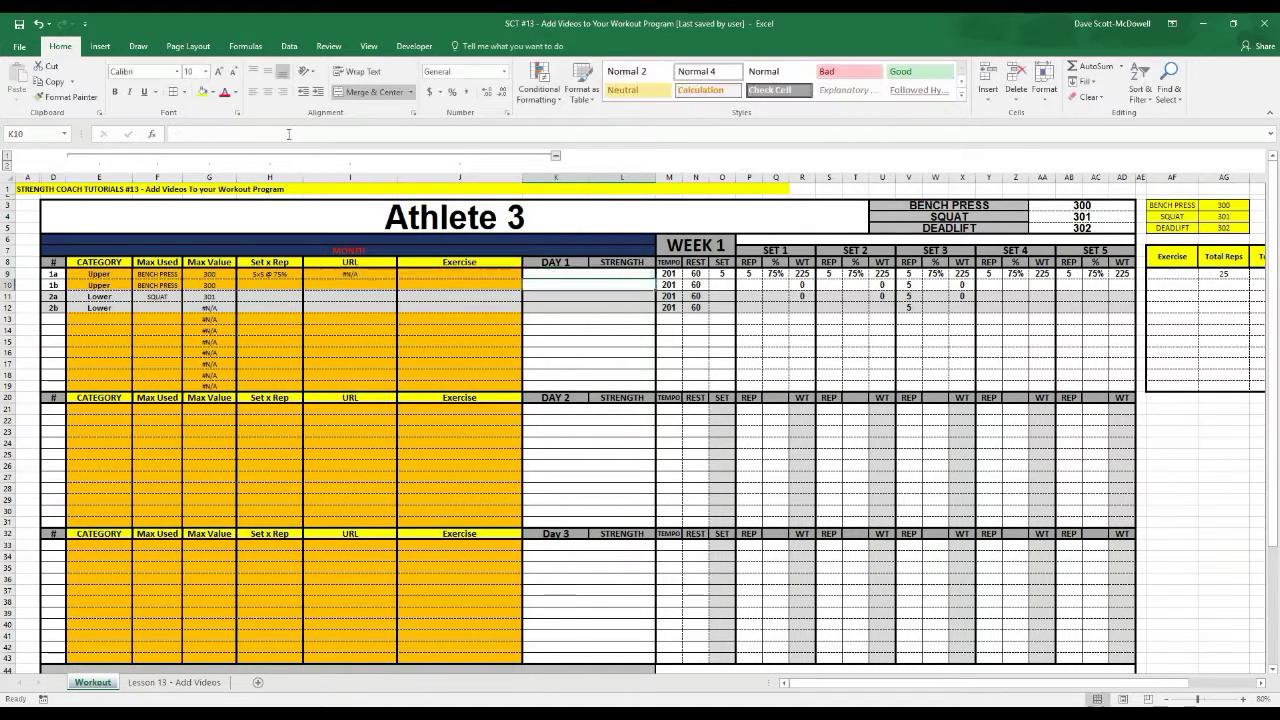
# Set the exercise in J9 to Bench Press and then Decline Bench to retest the K9 link formula.
pyautogui.click(420, 274)
pyautogui.click(527, 276)
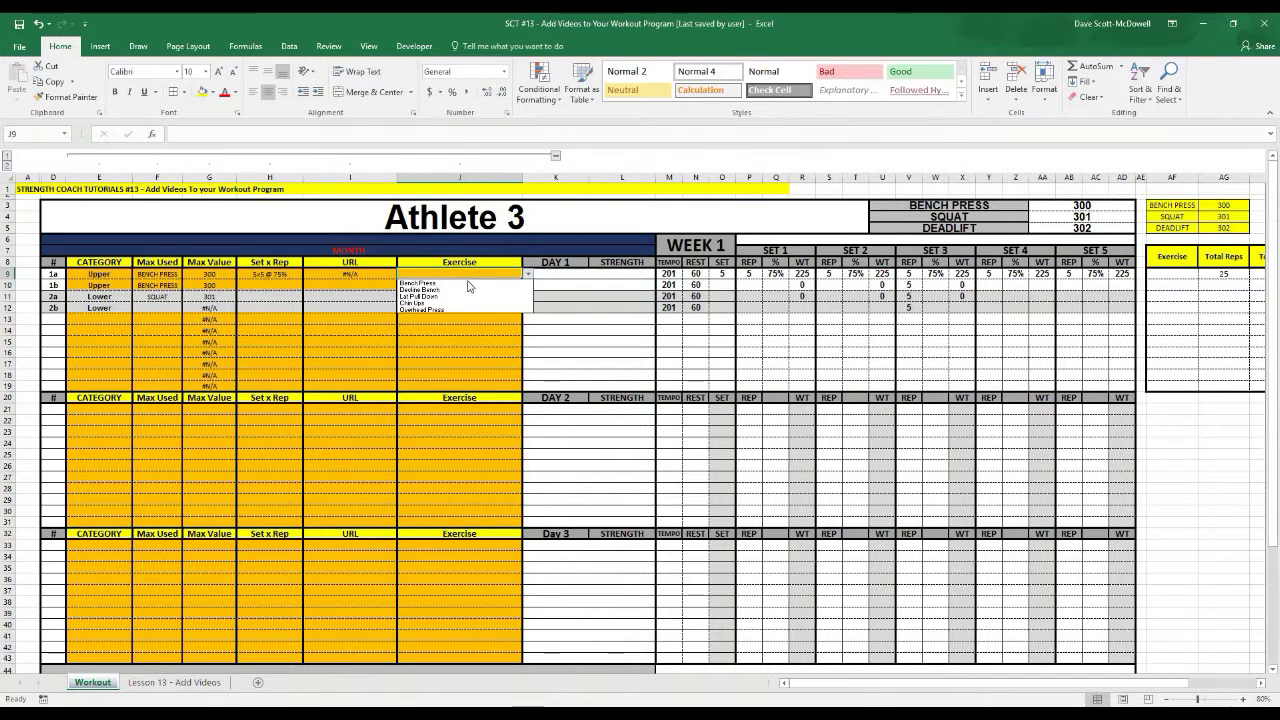
pyautogui.click(505, 283)
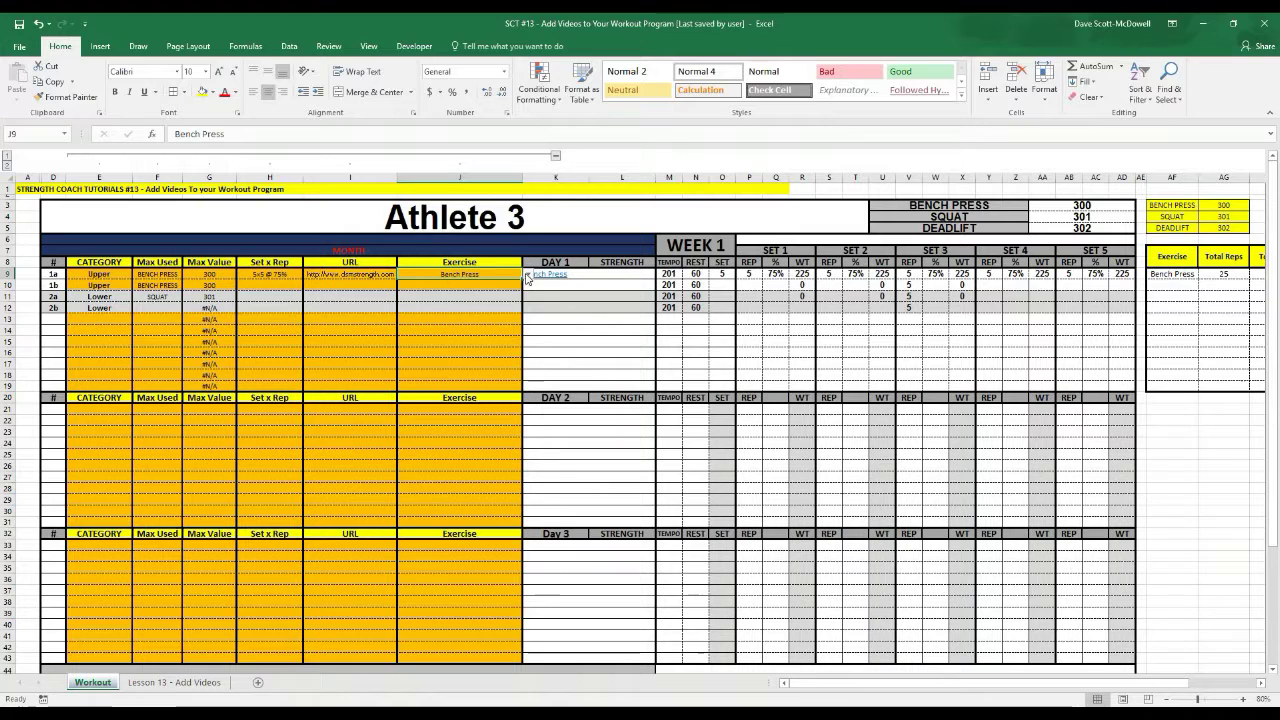
pyautogui.click(527, 275)
pyautogui.click(460, 293)
pyautogui.click(472, 349)
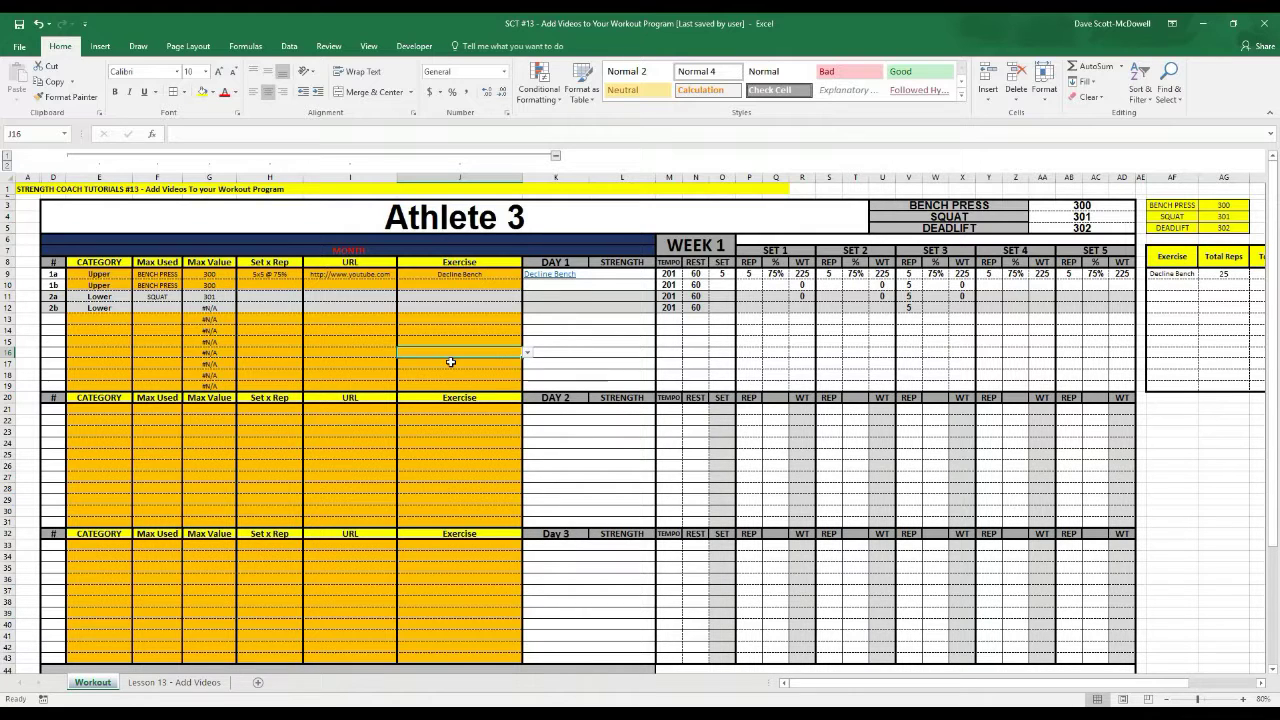
pyautogui.click(399, 466)
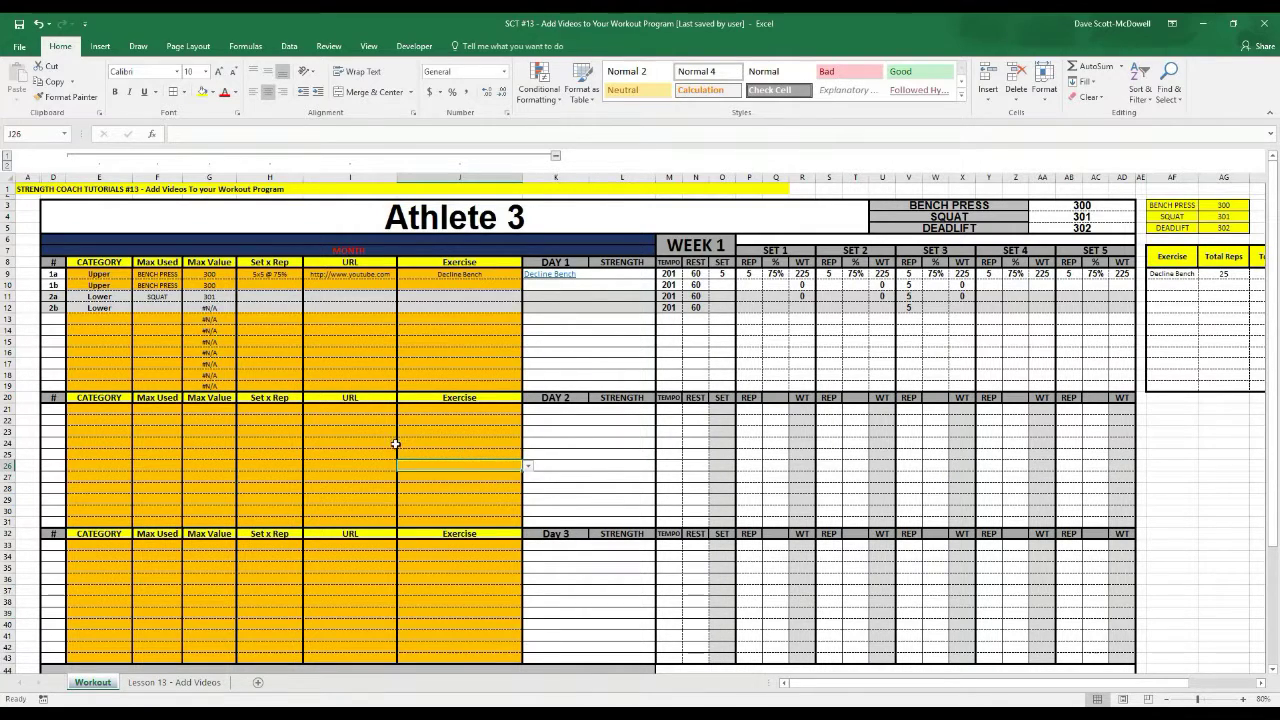